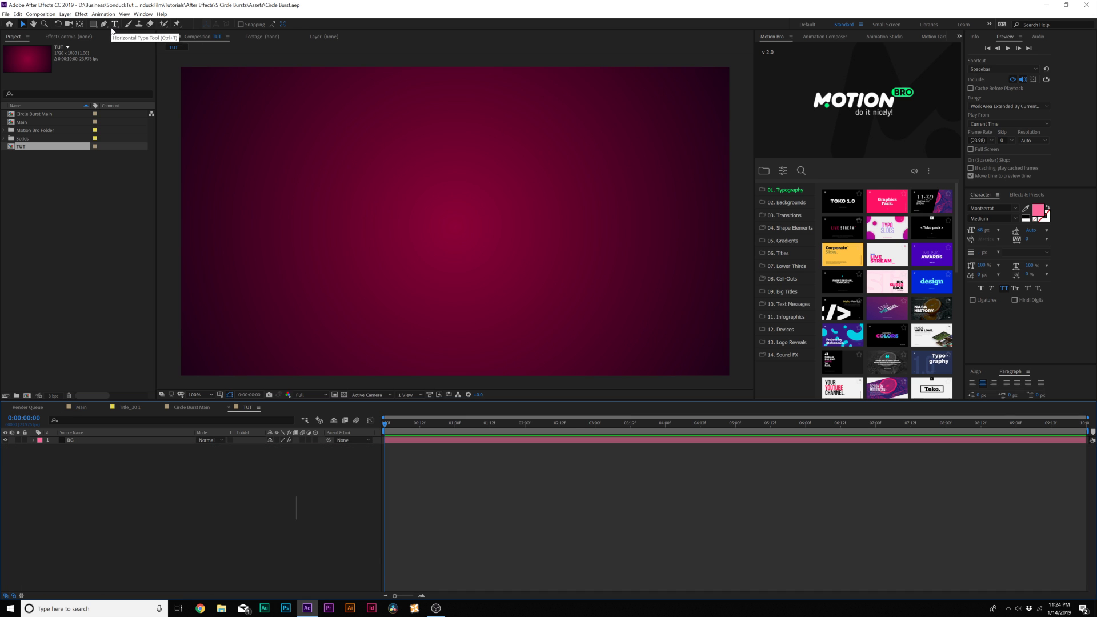
Step: Set up the Pen tool with no fill and a solid white stroke 4 px wide
click(104, 24)
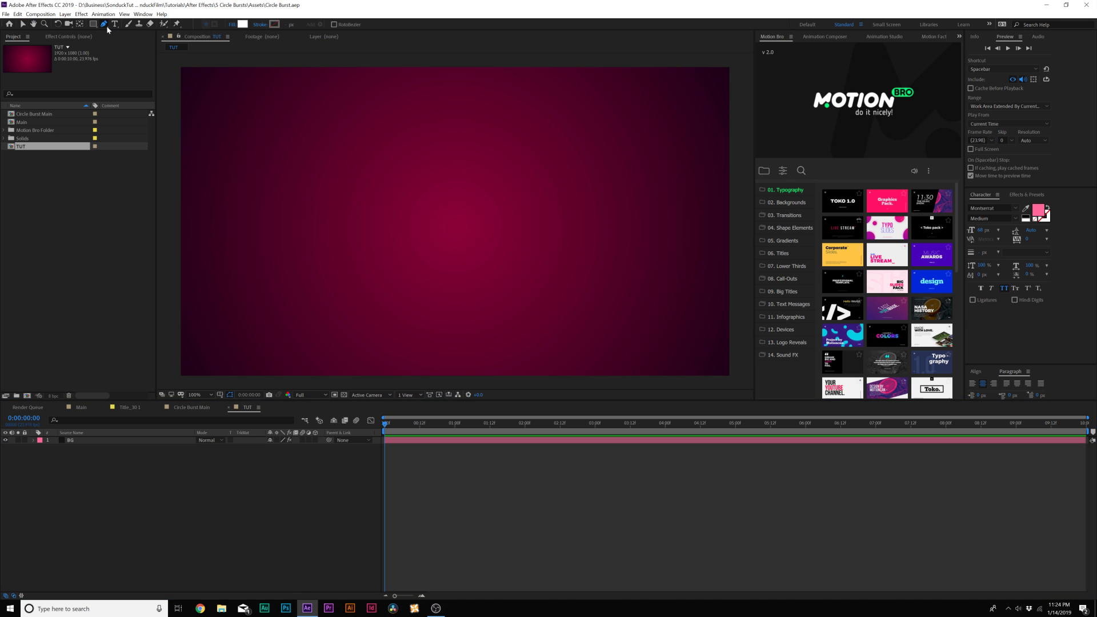
click(232, 25)
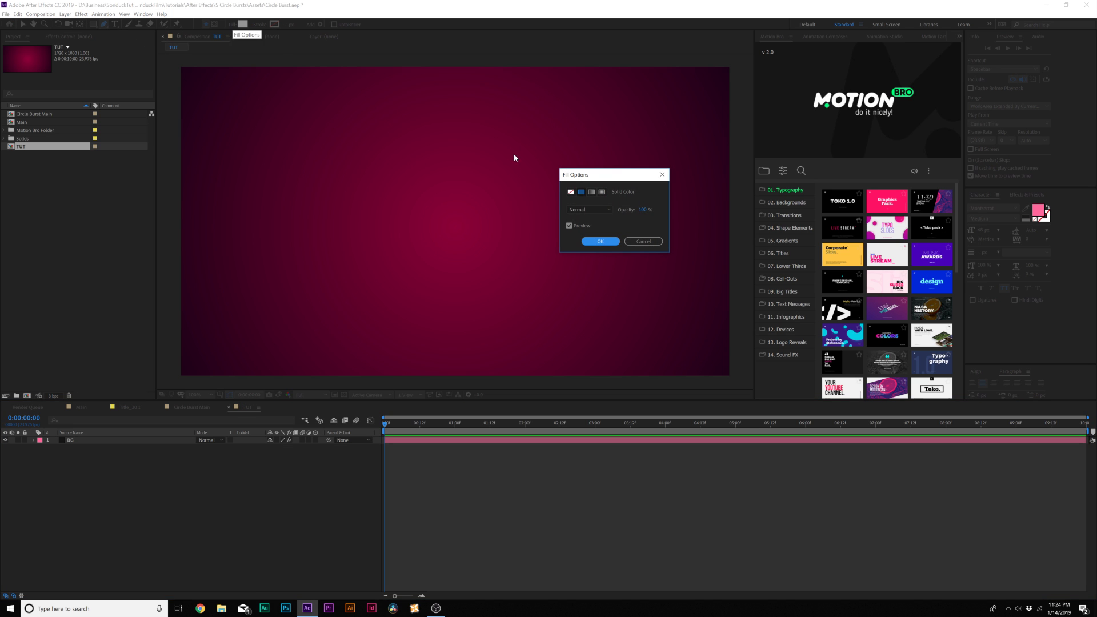
click(597, 241)
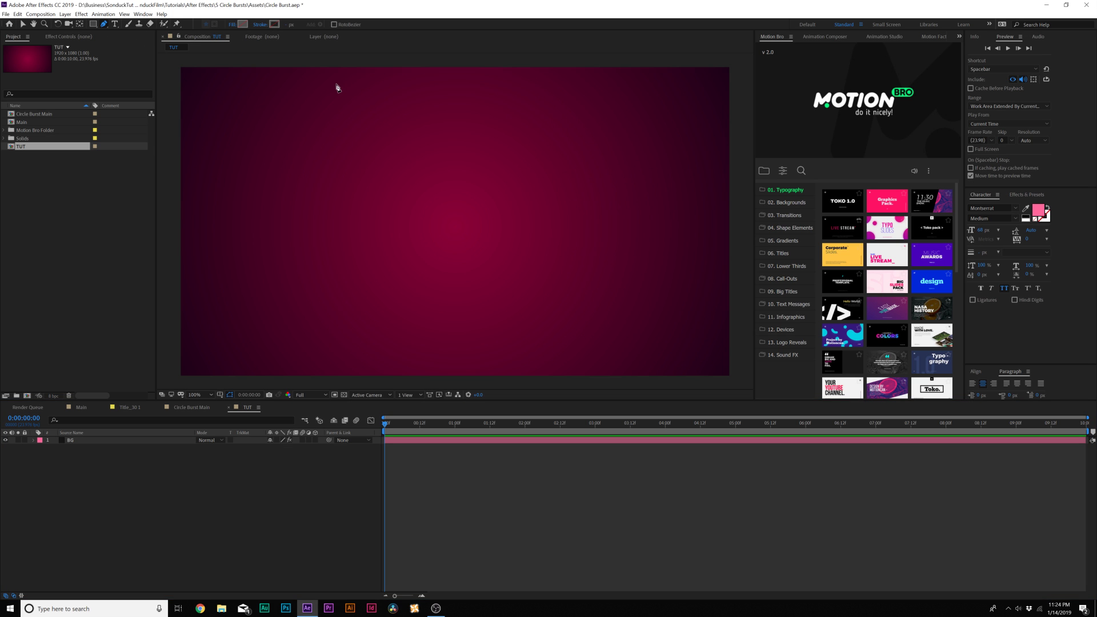
click(260, 24)
click(581, 192)
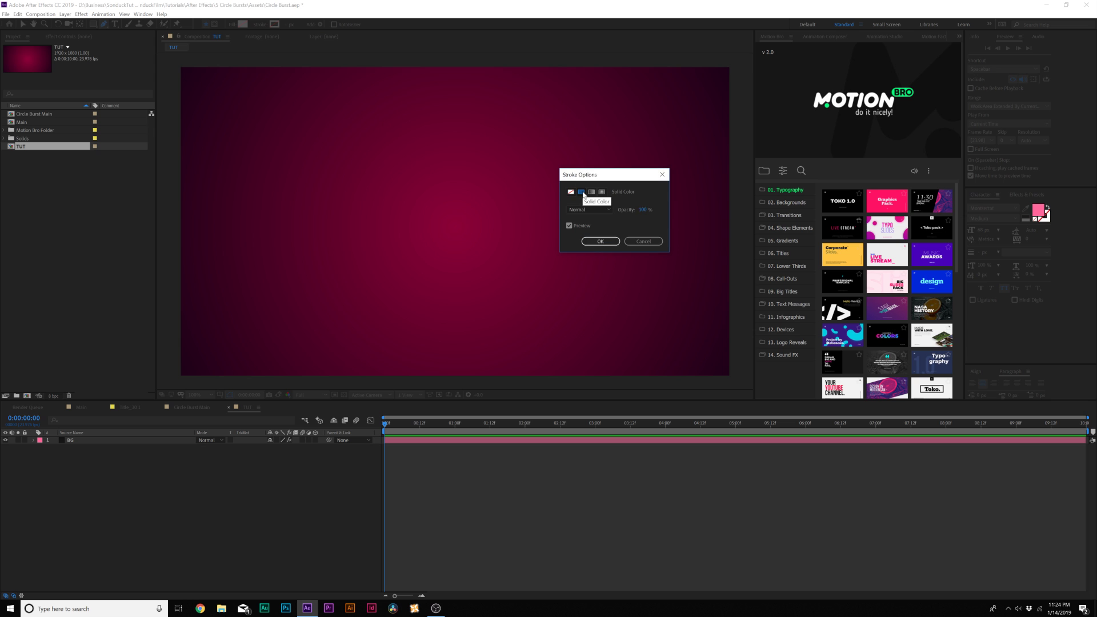
click(600, 241)
click(285, 25)
text(4)
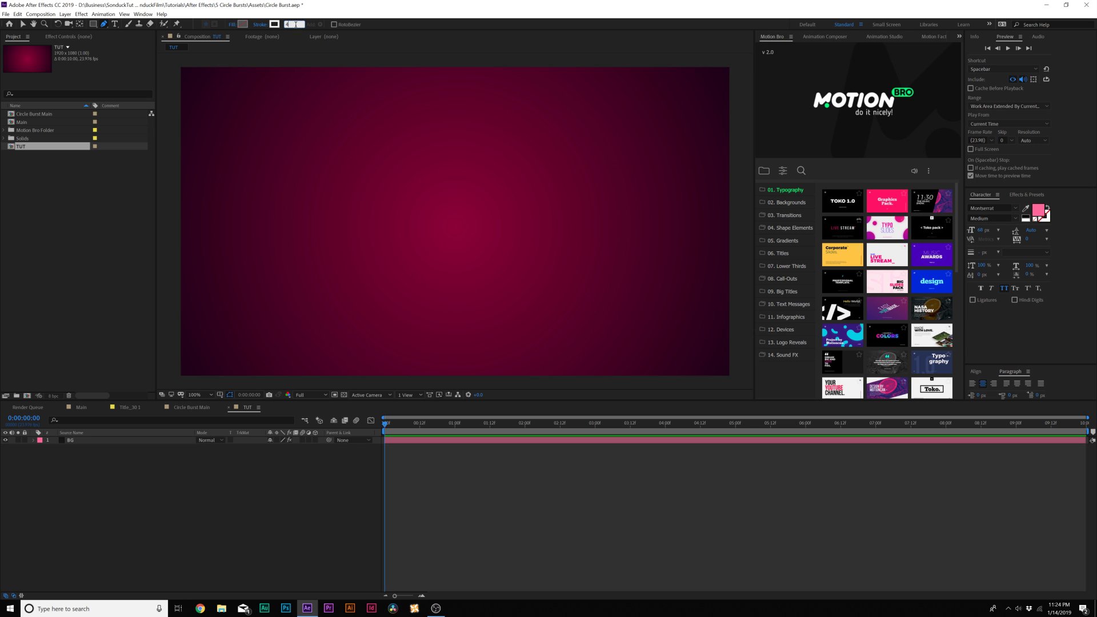
key(Return)
Step: Draw a short vertical line going up from just above the composition's centre and select its shape layer
click(460, 228)
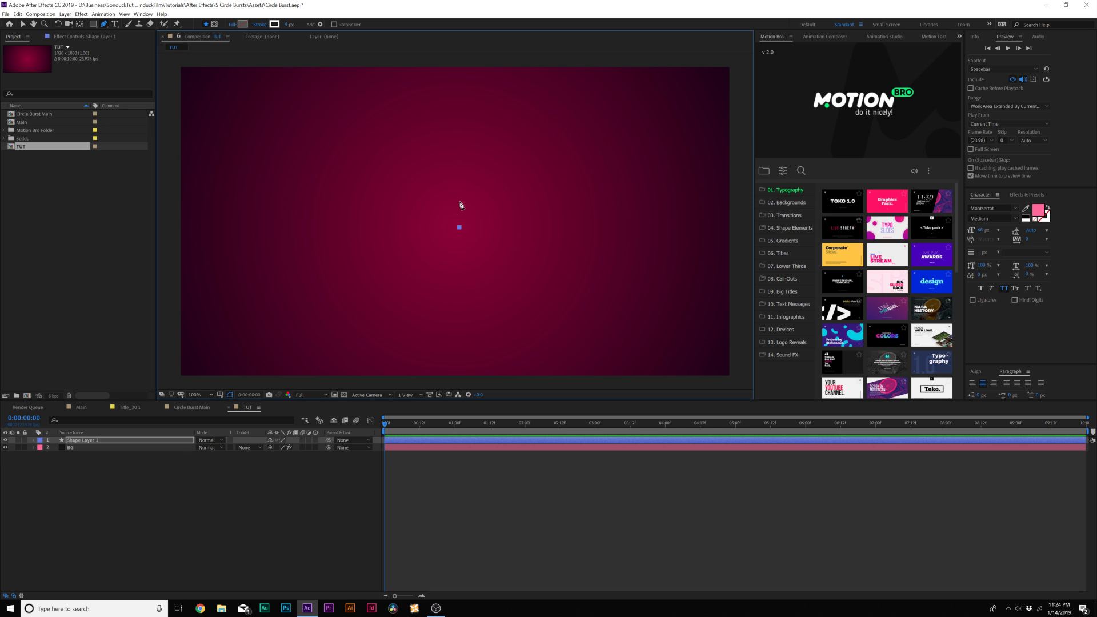
click(459, 179)
click(95, 440)
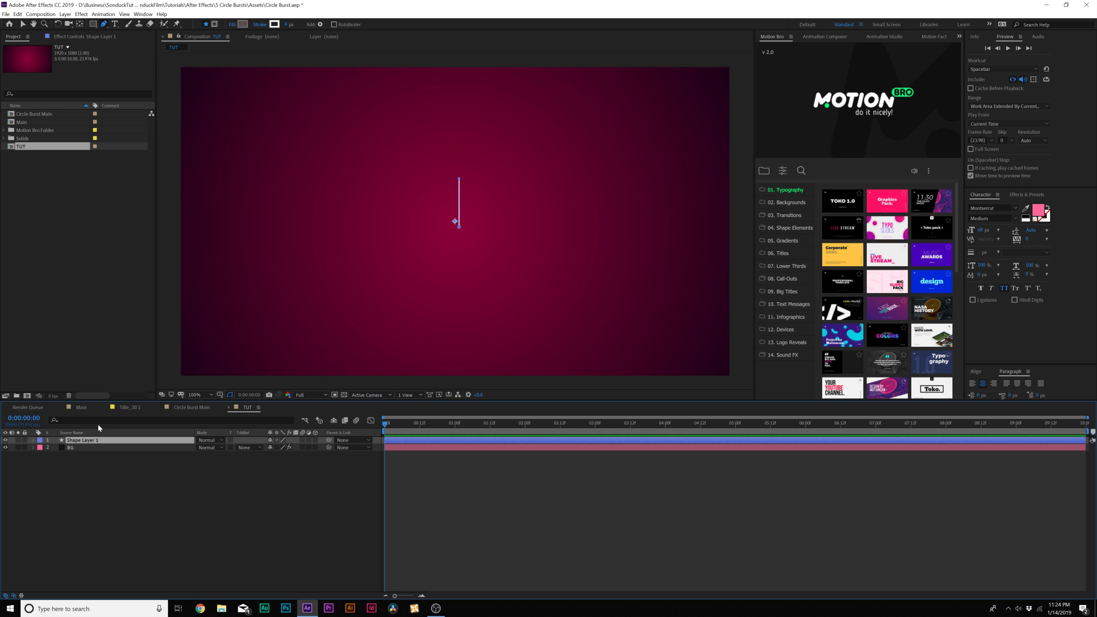
Step: Add a Repeater to the line's shape layer and set the repeater's horizontal transform position to 0
click(32, 441)
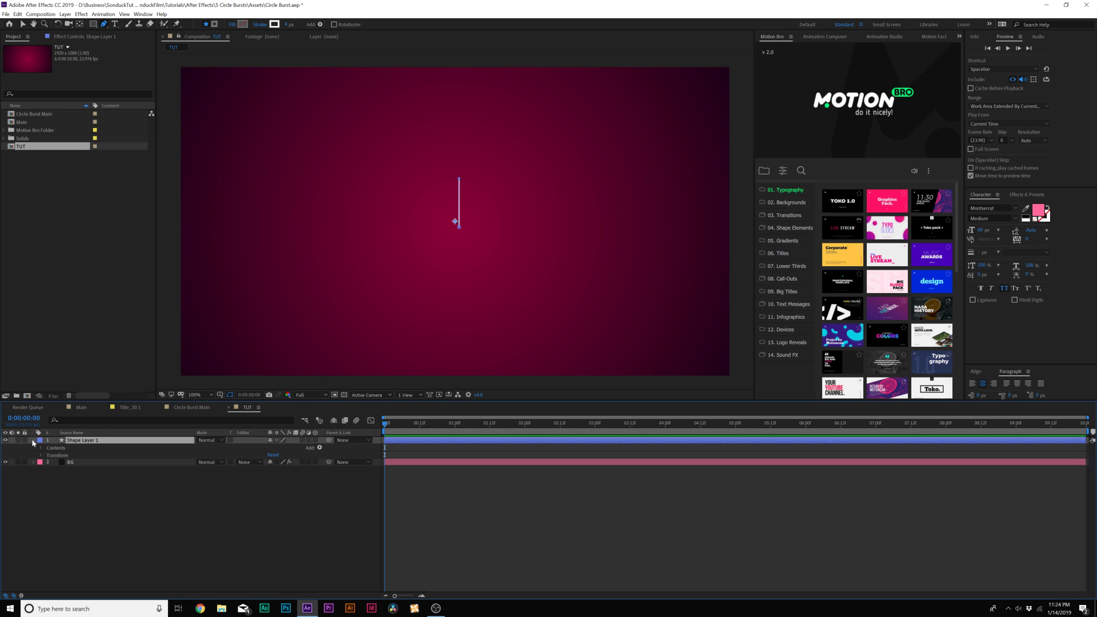
click(319, 448)
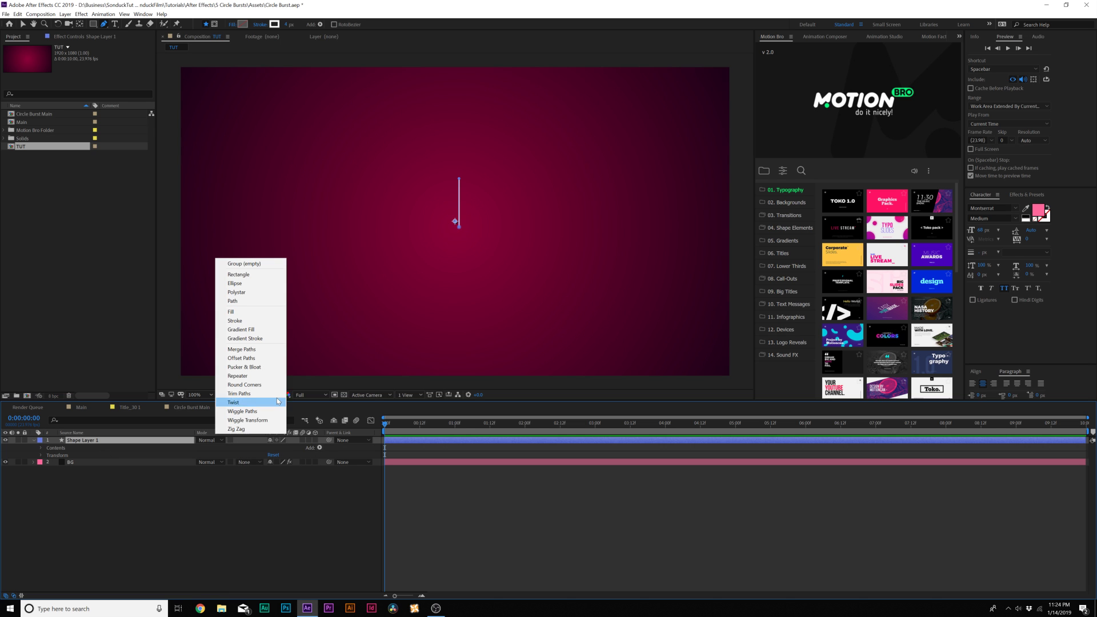
click(238, 376)
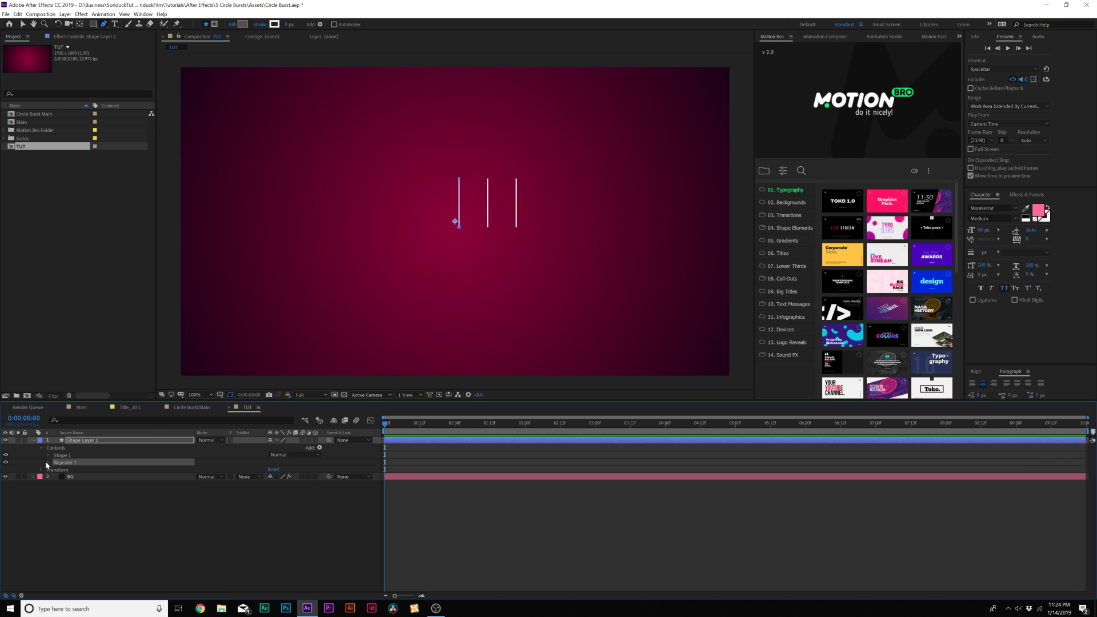
click(48, 463)
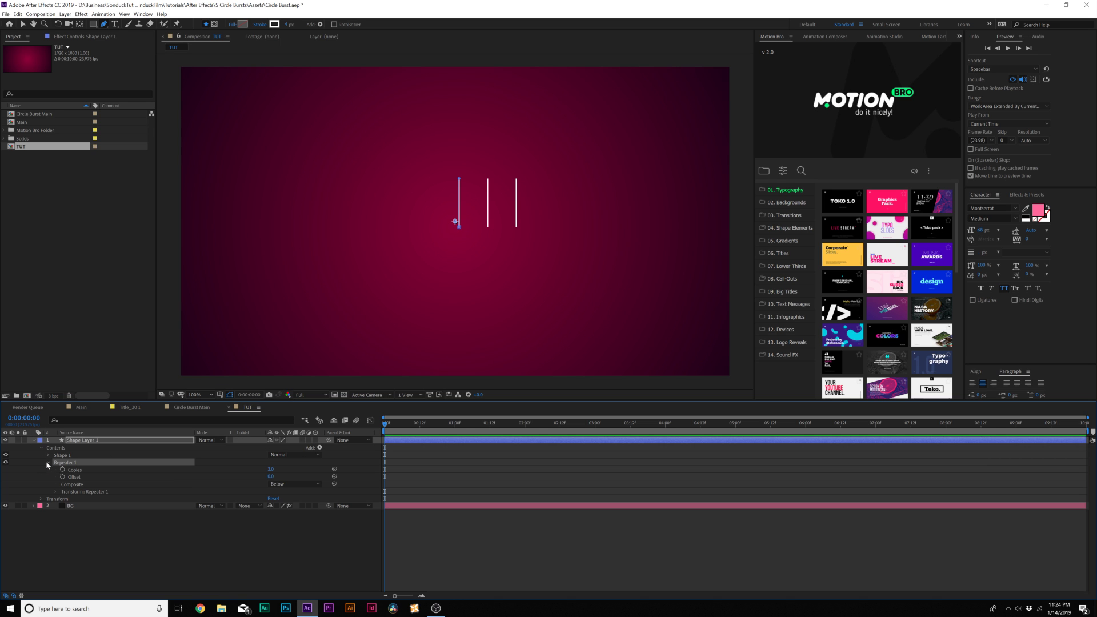
click(55, 491)
click(272, 506)
text(0)
click(304, 496)
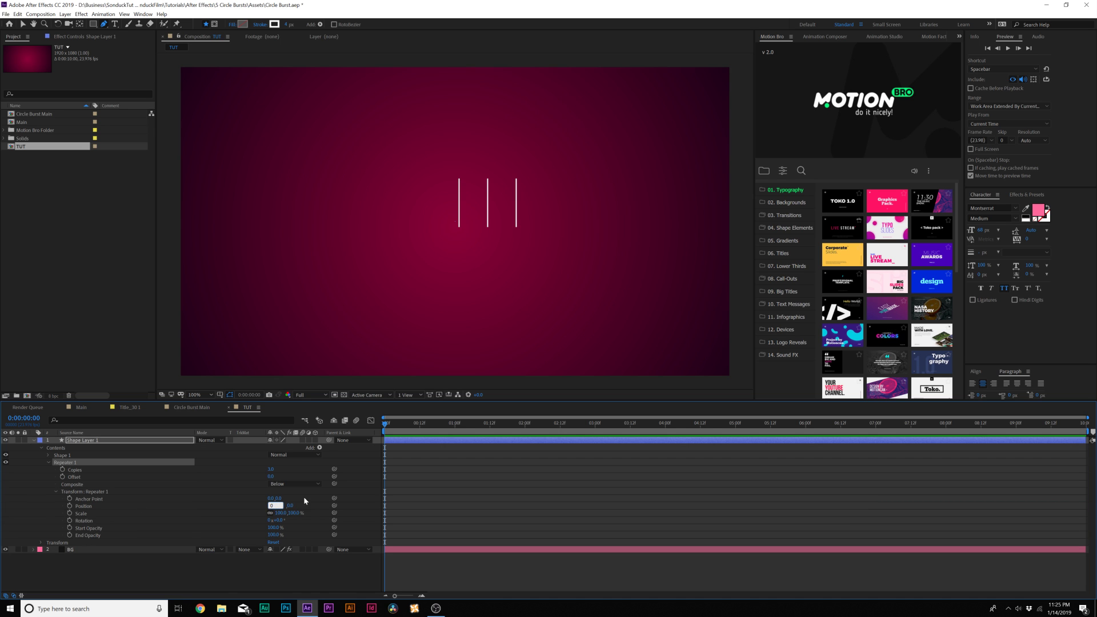
Step: Form a radial burst by shifting the repeater's anchor point, rotating copies about 83° and setting the copies to 13
drag(276, 524, 325, 500)
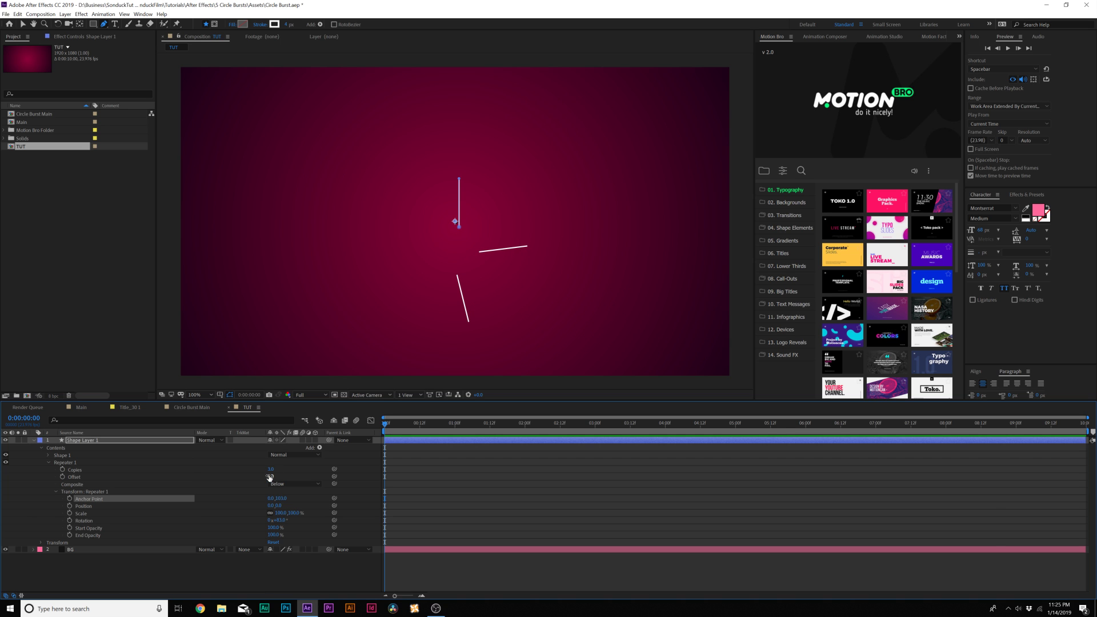
drag(271, 469, 277, 469)
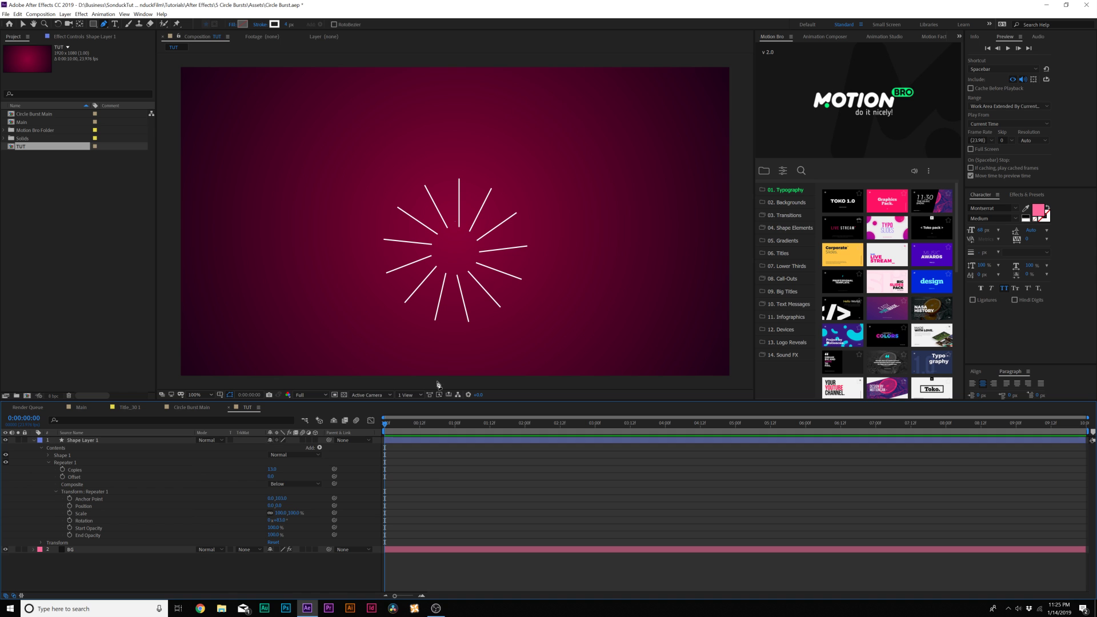
Step: Add Trim Paths to the burst's shape layer and set its End value to 0%
click(319, 447)
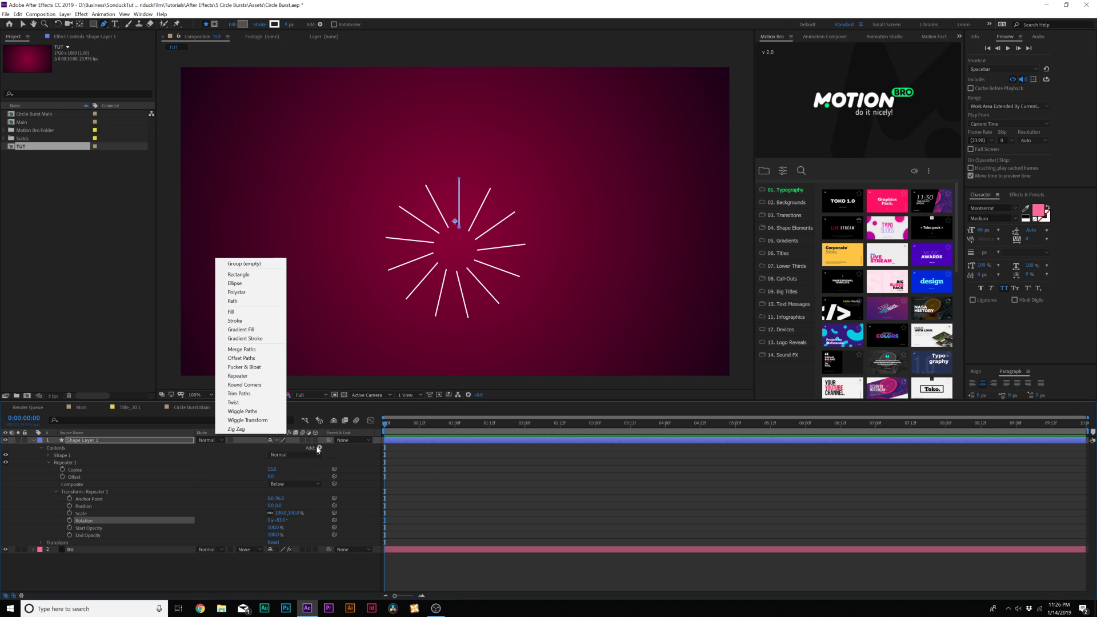
click(239, 394)
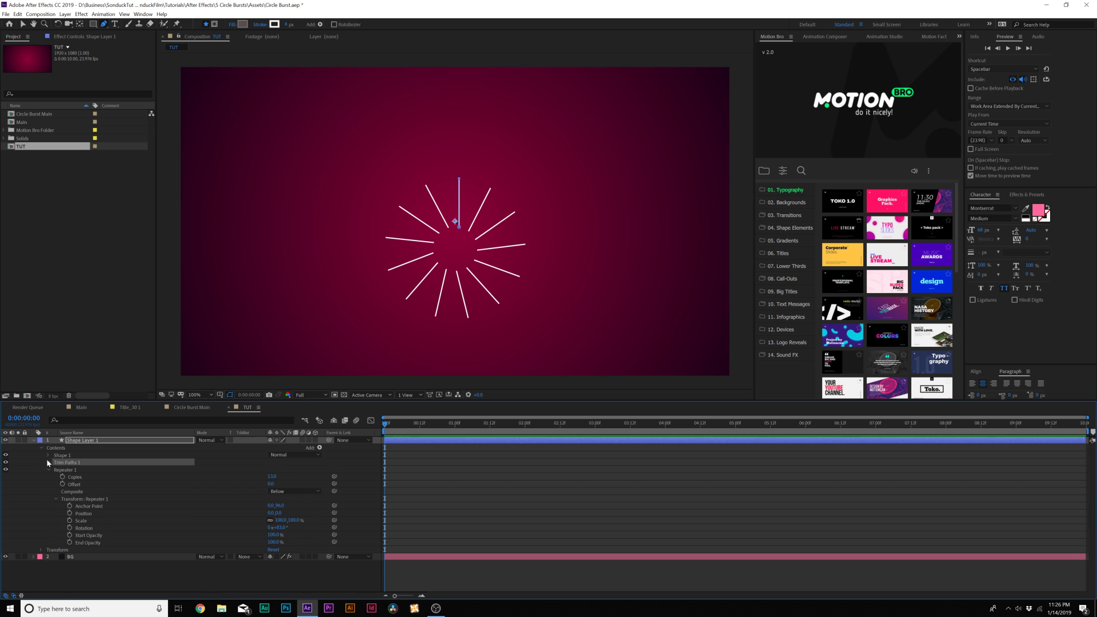
click(49, 462)
drag(268, 476, 179, 471)
Step: Keyframe the burst's trim Start from 0% at the beginning to 100% just before the one-second mark
click(63, 470)
drag(401, 431, 446, 431)
drag(274, 469, 343, 469)
Step: Keyframe the burst's trim End from 0% at 0:00:00:04 to 100% at 0:00:01:03
drag(391, 429, 395, 427)
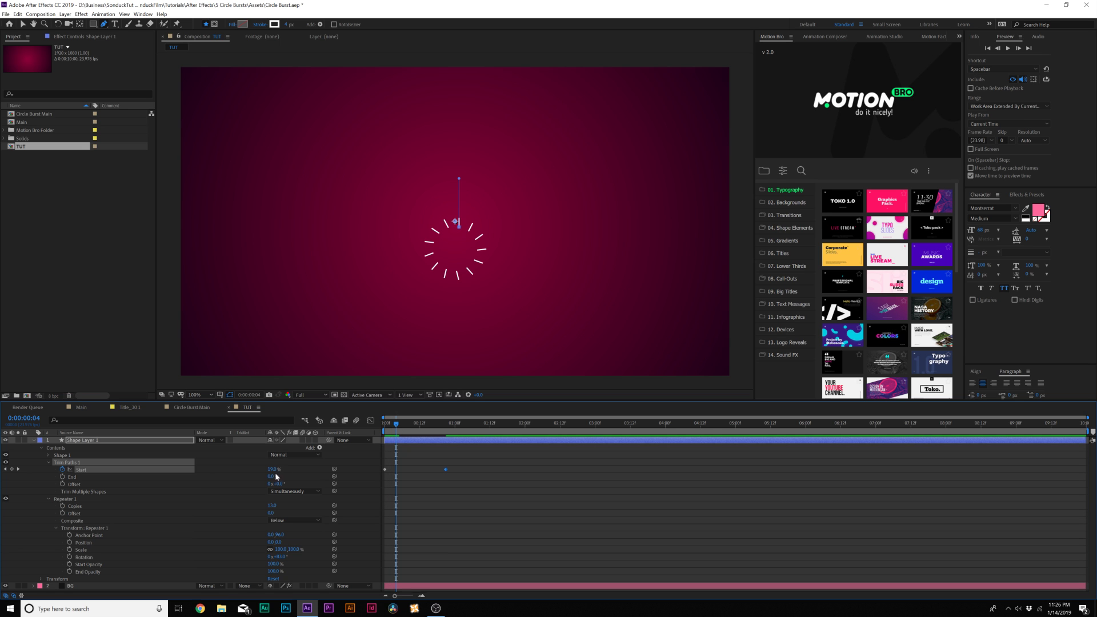
click(63, 476)
drag(430, 428, 463, 426)
drag(273, 477, 343, 477)
Step: Apply Easy Ease to the burst's trim Start and End keyframes and play back the animation
drag(501, 462, 353, 482)
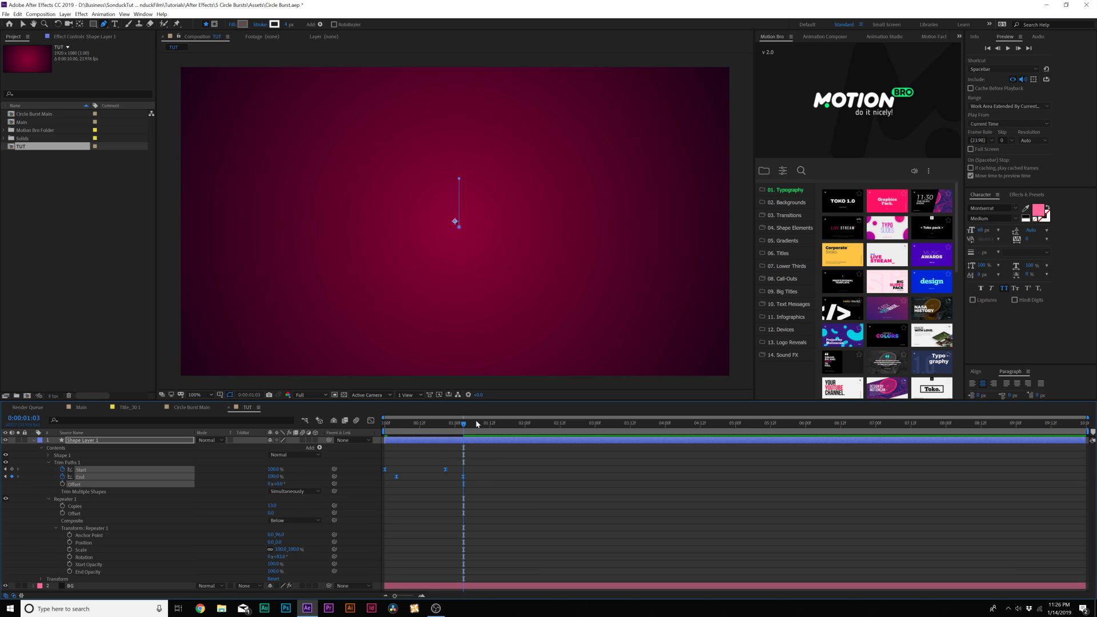
key(space)
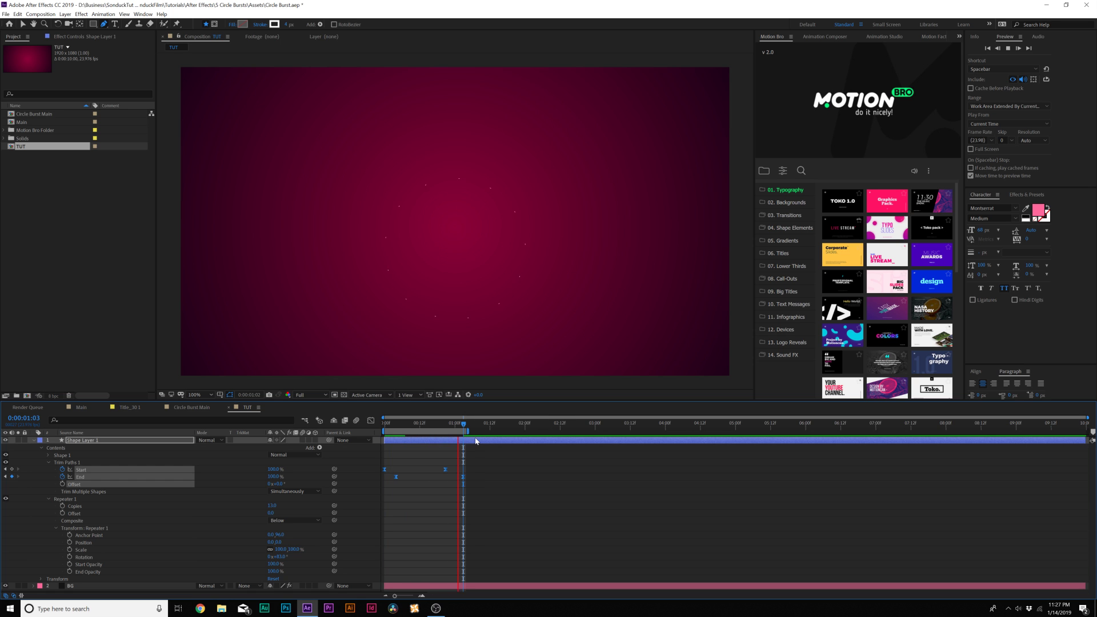
key(space)
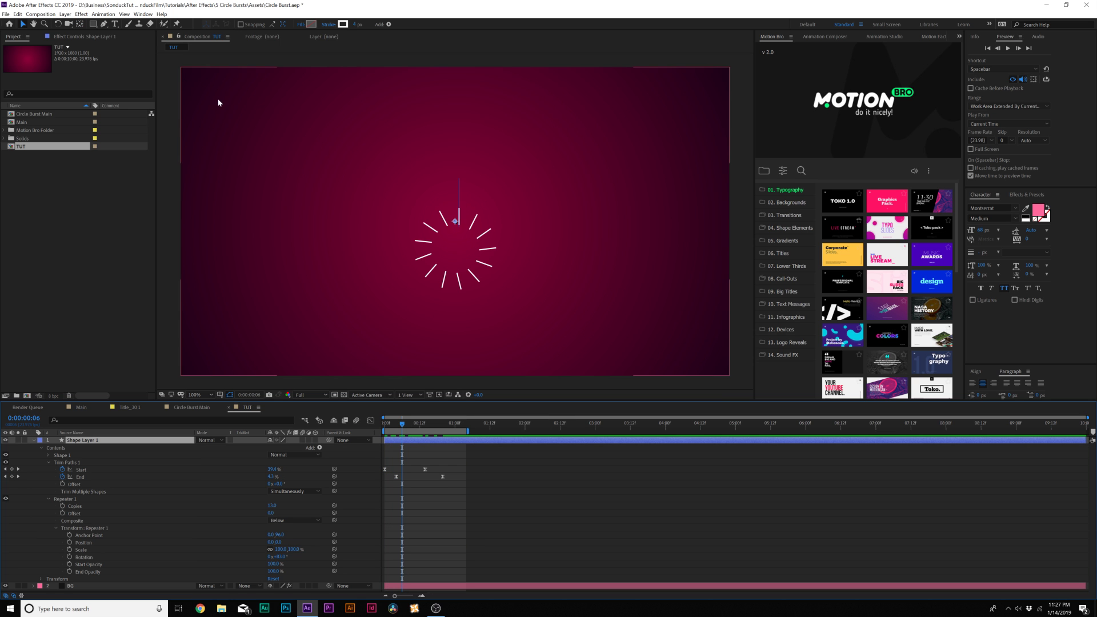
Step: Move the shape layer's anchor point to the centre of the burst with the Pan Behind tool
click(81, 25)
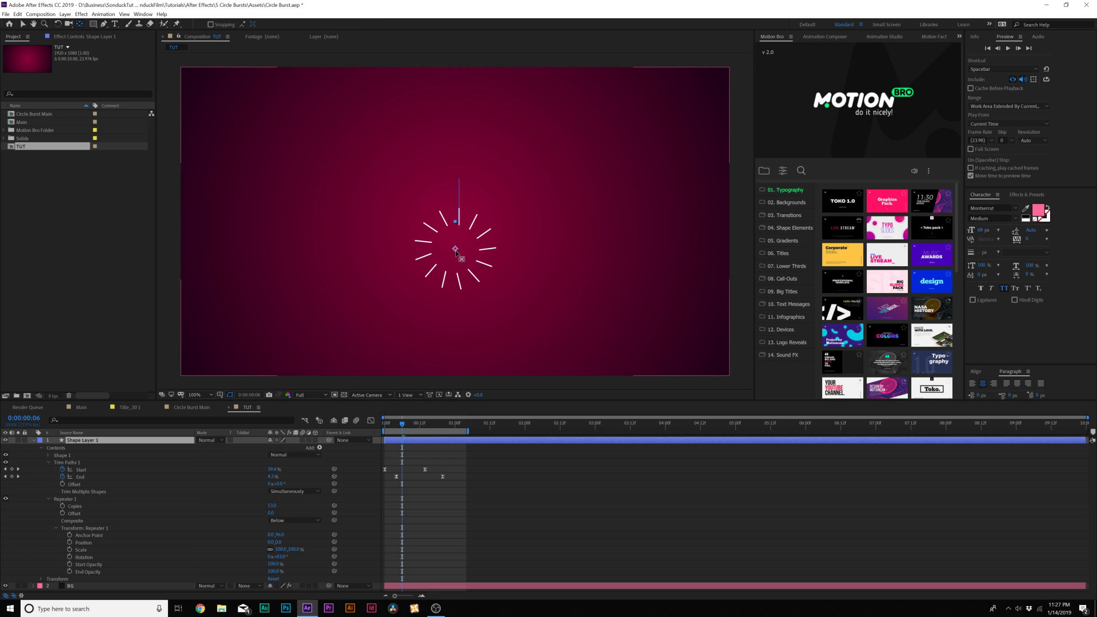
click(23, 24)
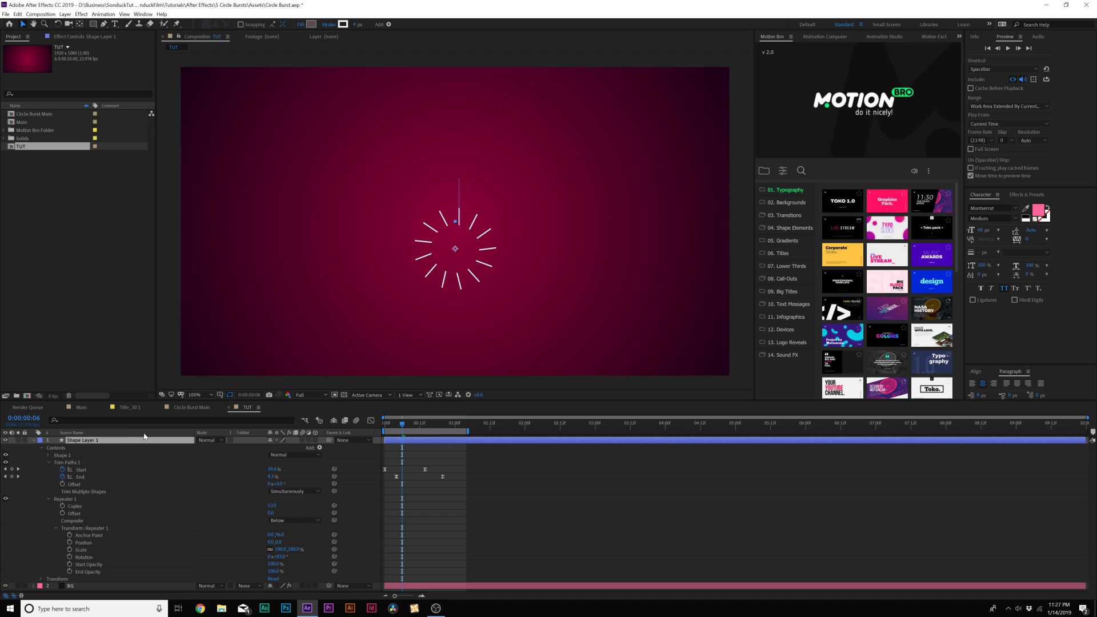
Step: Try enlarging the burst through its layer scale and undo the change
key(s)
drag(280, 447, 333, 451)
key(ctrl+z)
click(299, 486)
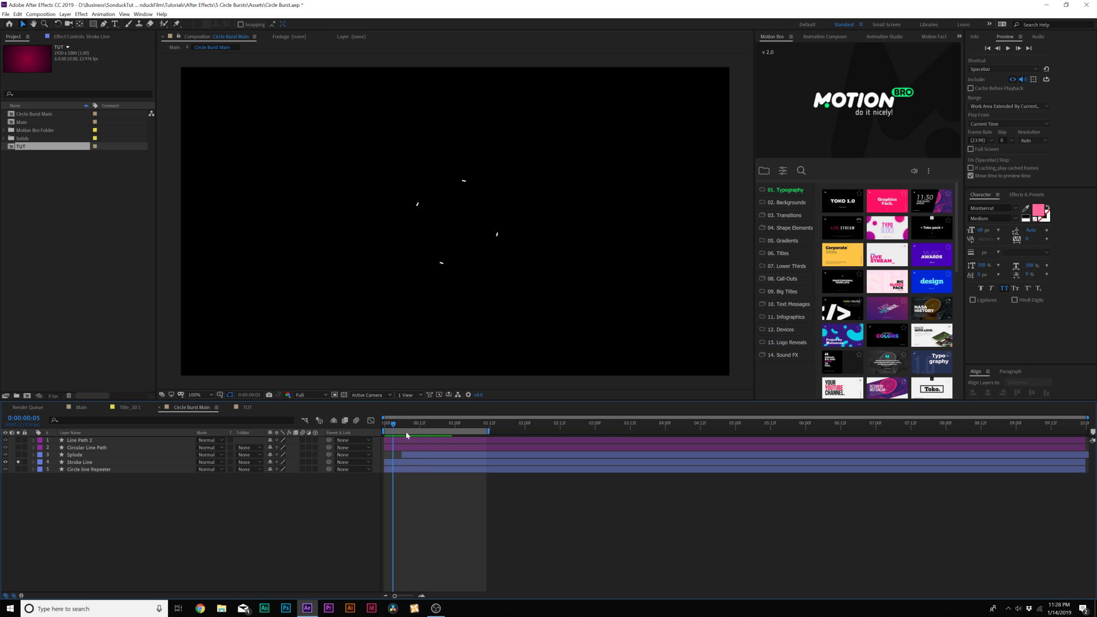
drag(406, 433, 447, 436)
click(248, 408)
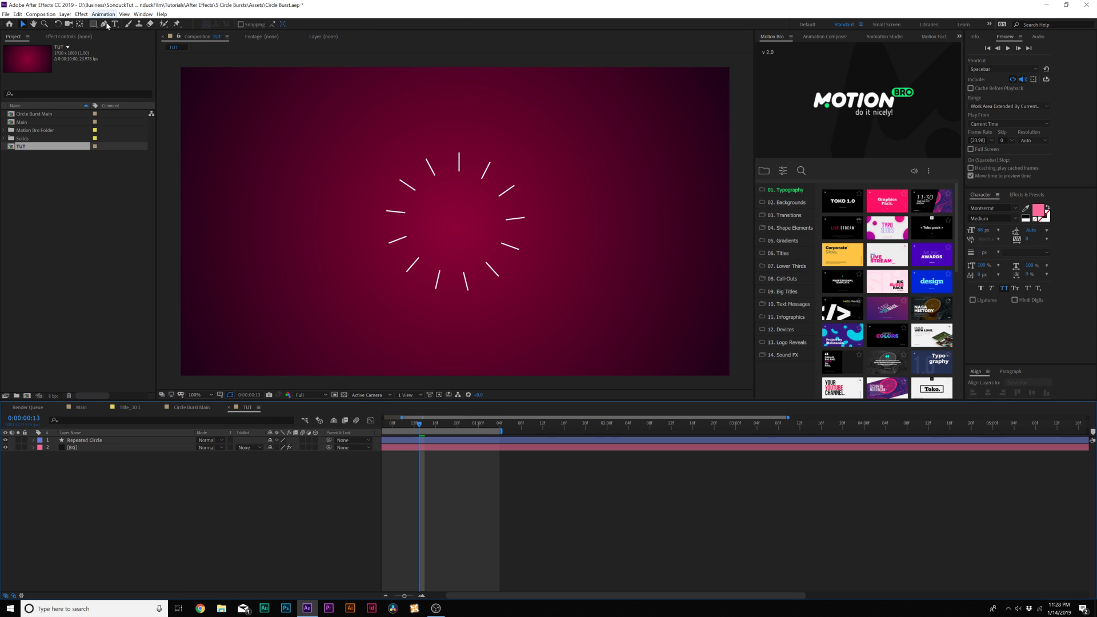
Step: Hide the Repeated Circle layer and draw an unfilled circle with a white stroke using the Ellipse tool
click(5, 440)
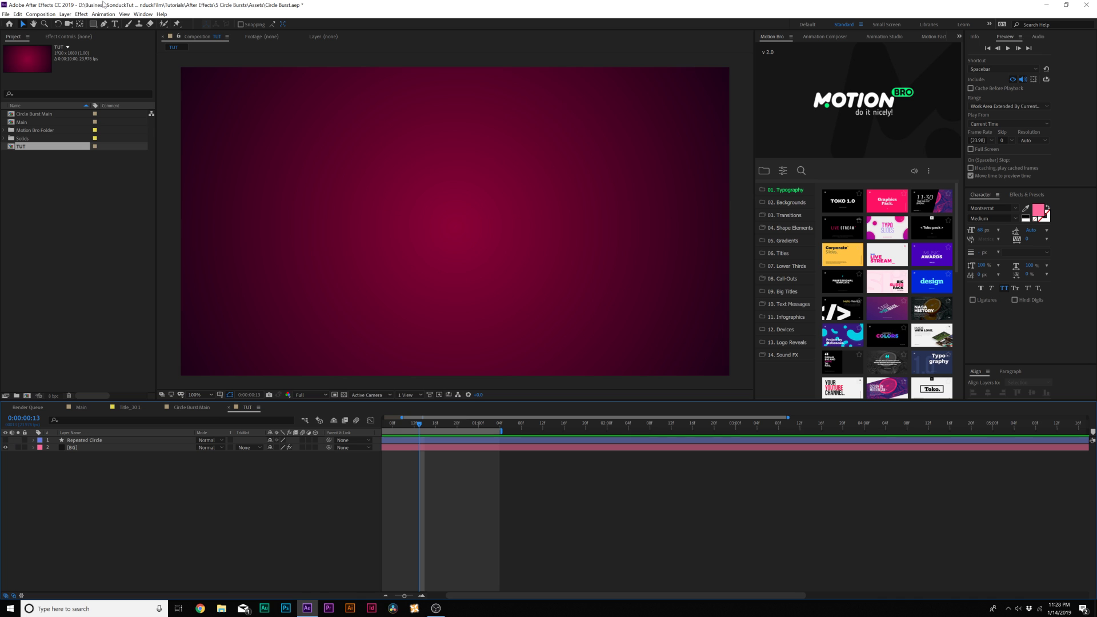
drag(93, 24, 121, 43)
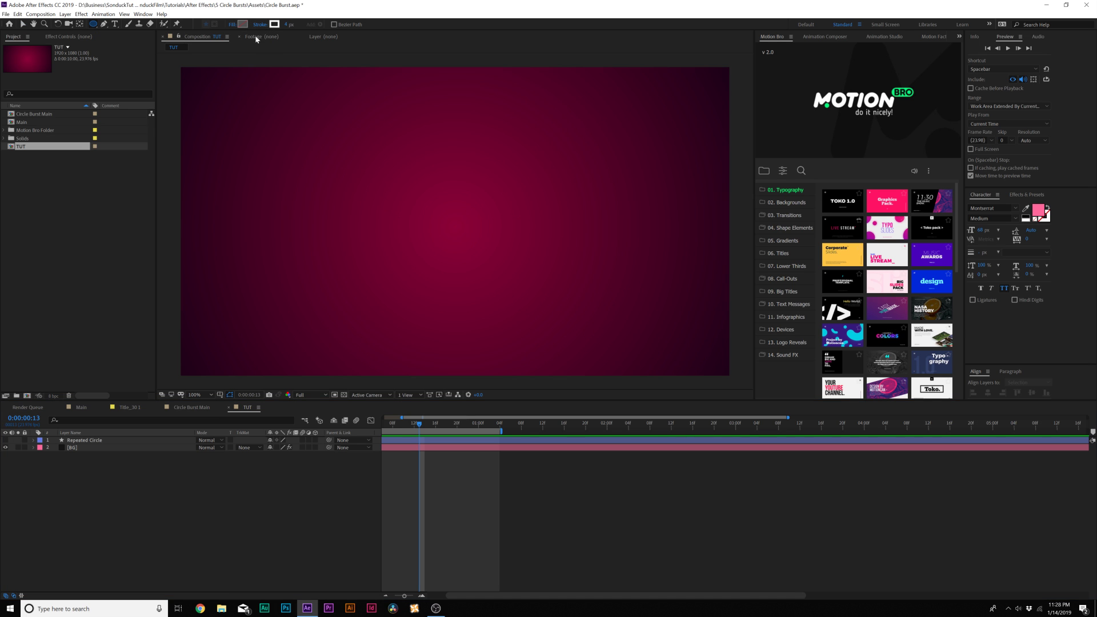
drag(456, 221, 507, 283)
Step: Centre the anchor point on the new circle and align its layer horizontally and vertically to the composition's centre
click(80, 25)
click(22, 24)
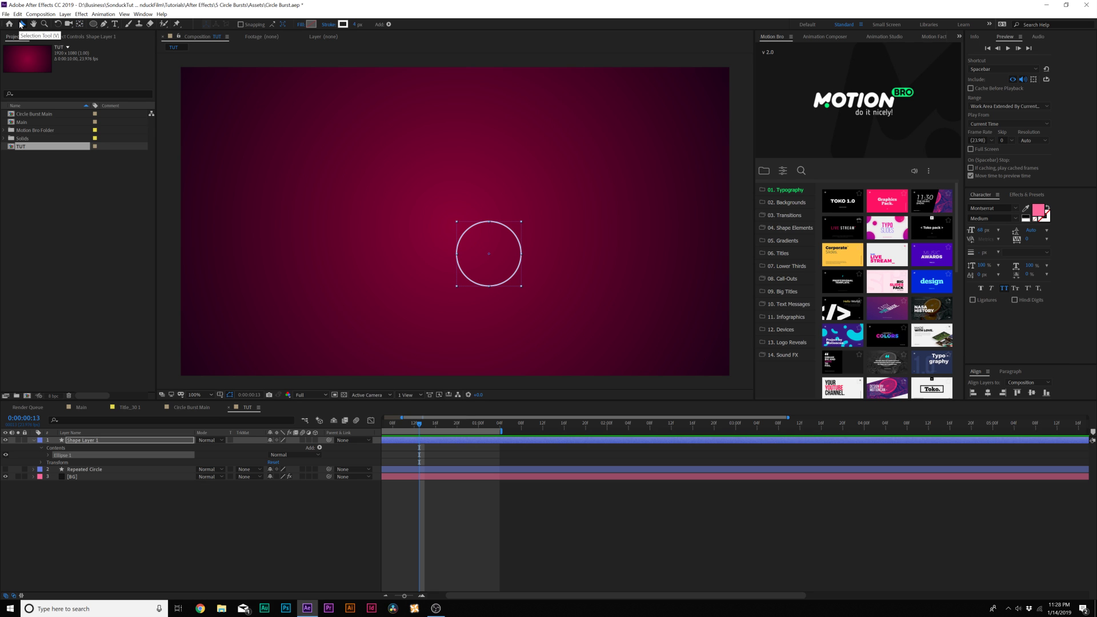
click(89, 437)
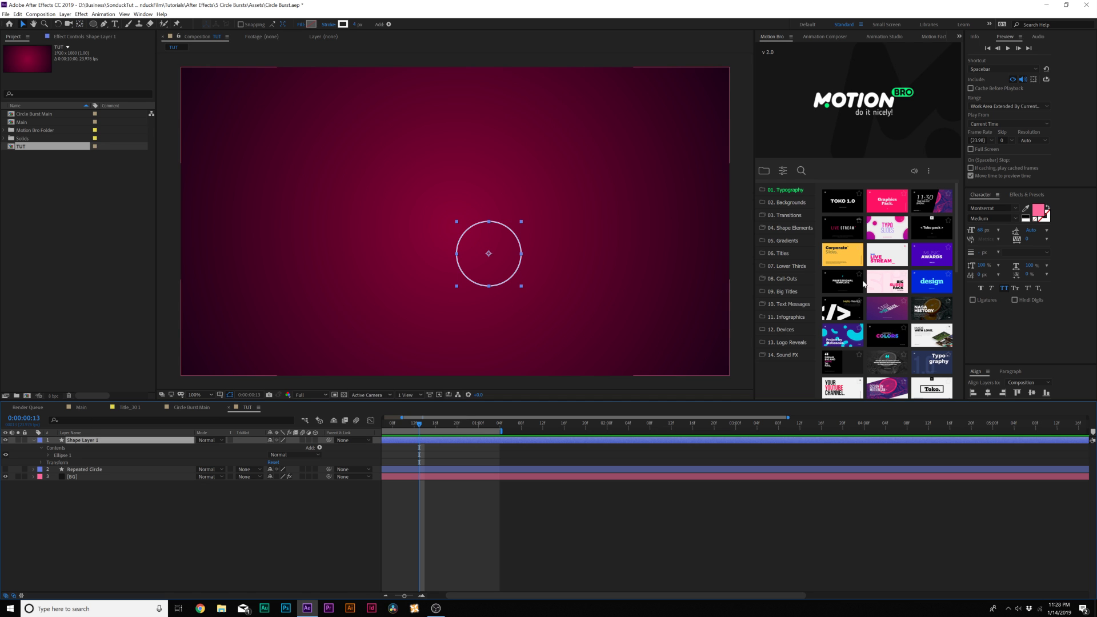
click(987, 393)
click(1031, 393)
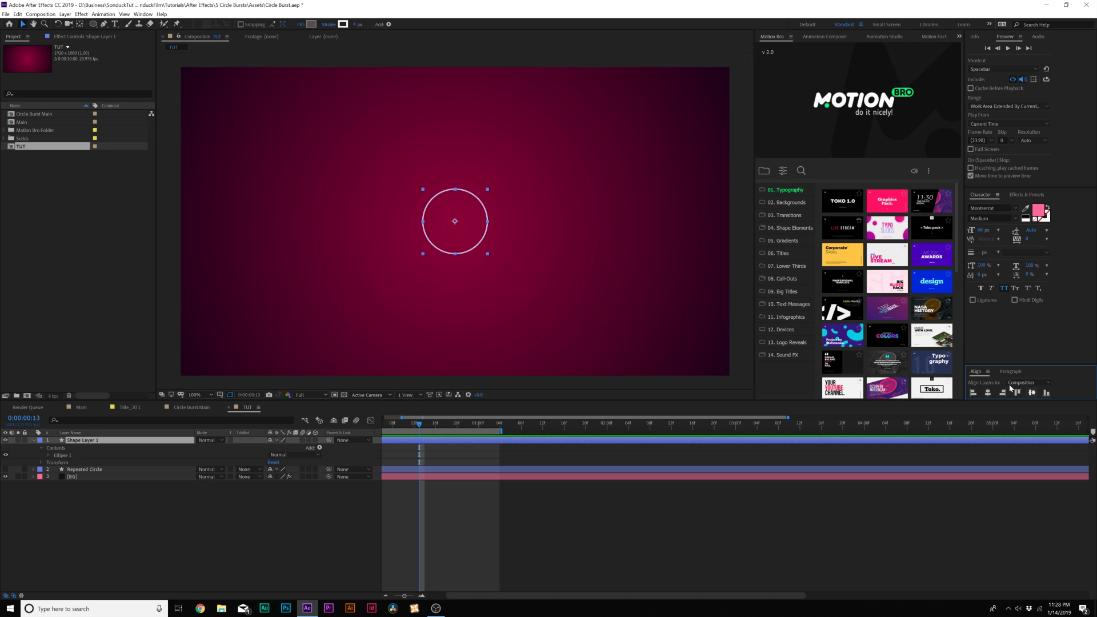
Step: Add Trim Paths to the circle's shape layer and set its End value to 10%
click(320, 448)
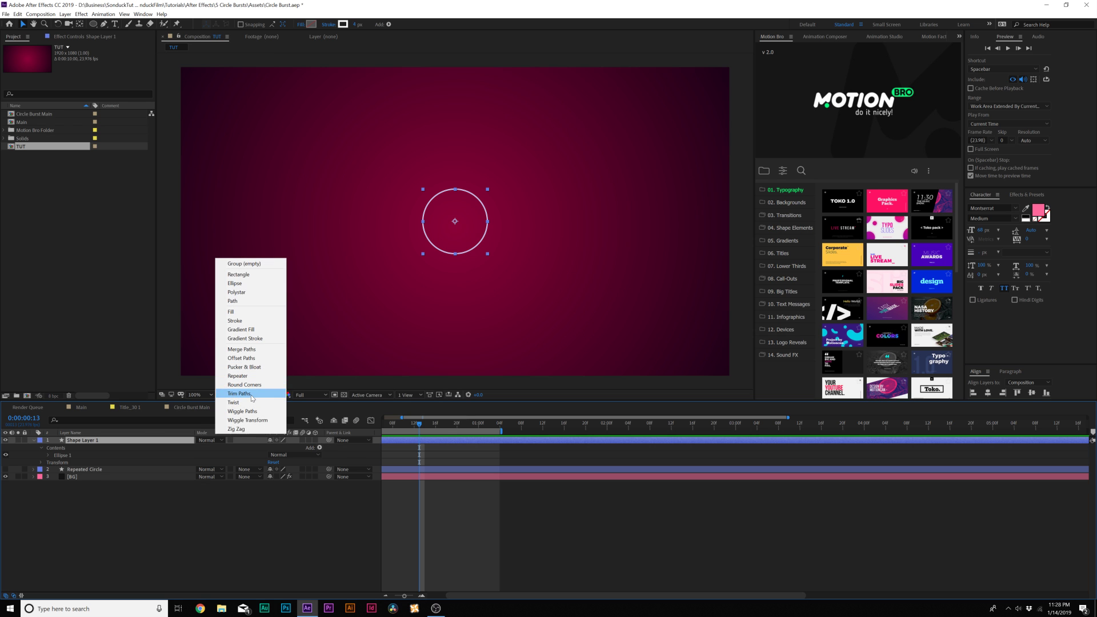
click(251, 394)
click(48, 463)
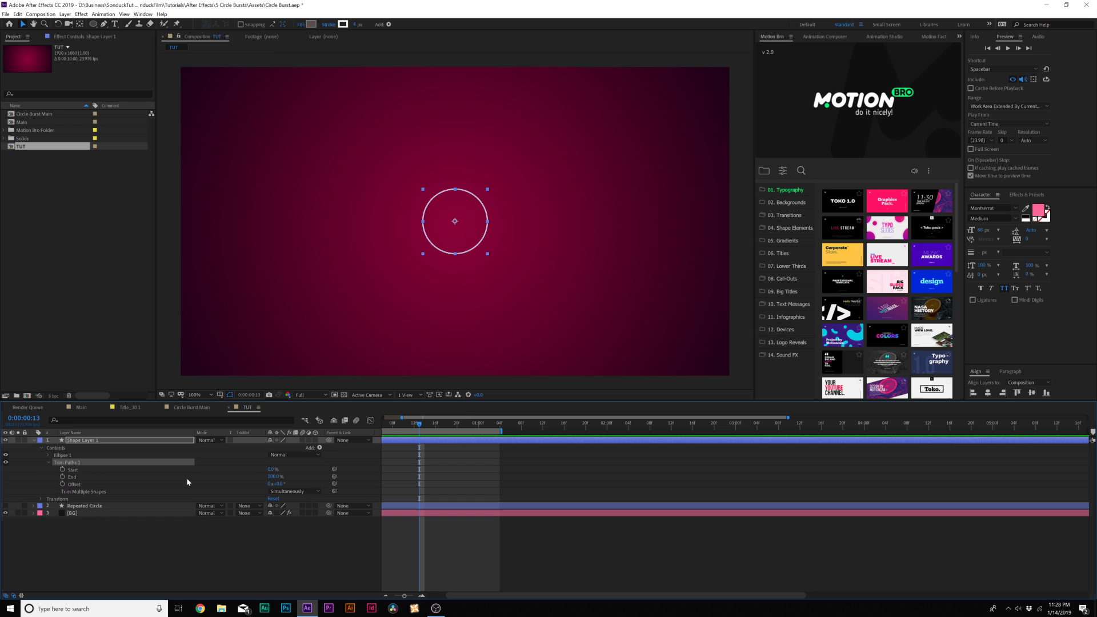
drag(269, 481, 234, 476)
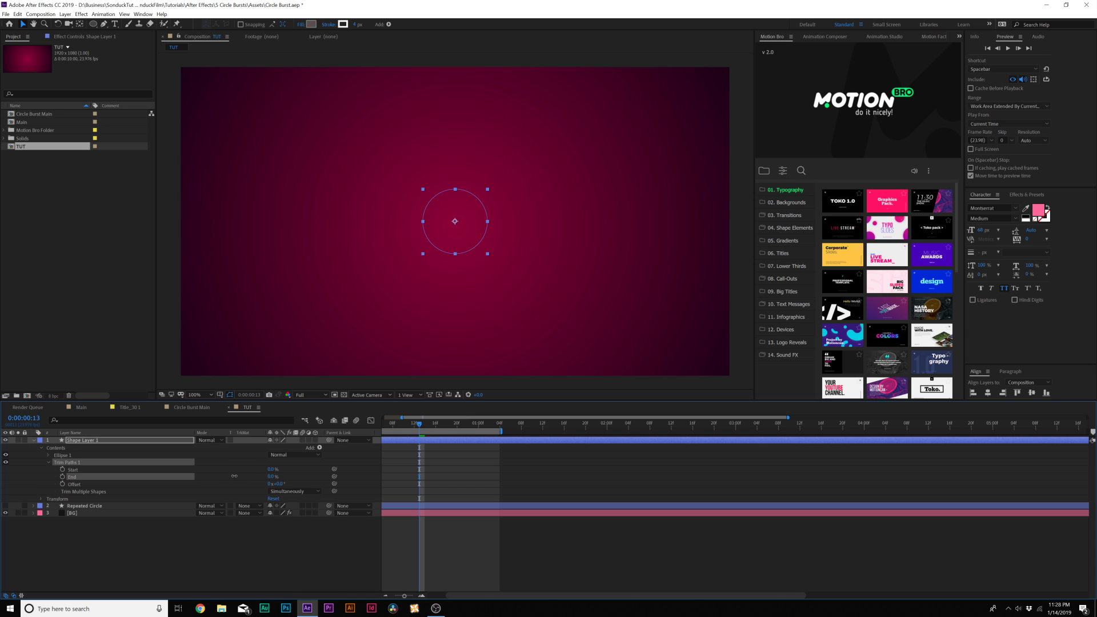
click(252, 519)
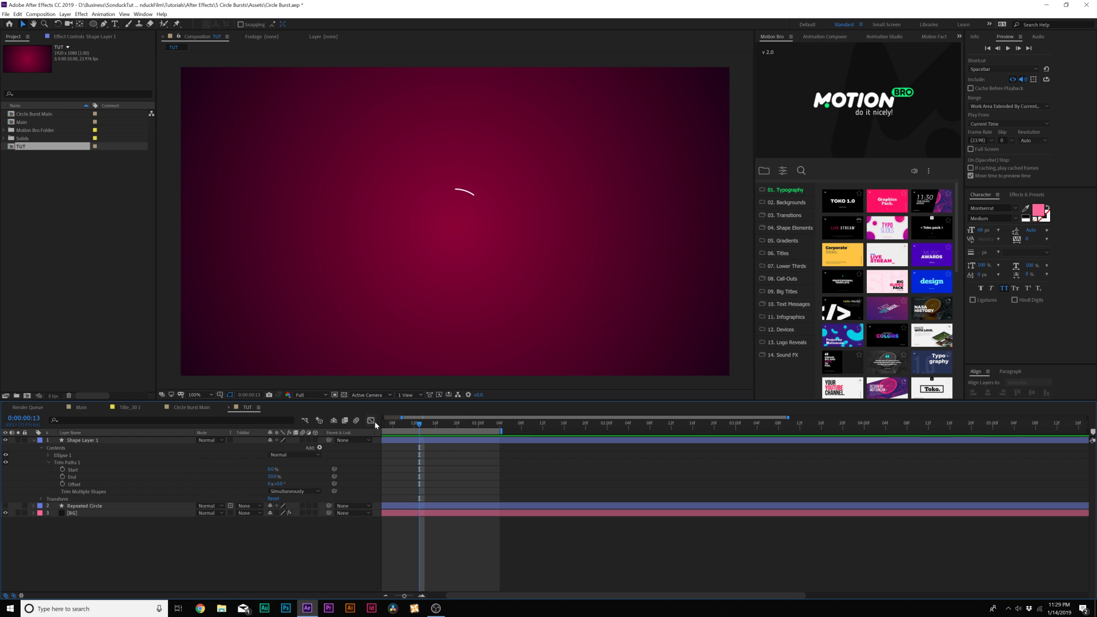
Step: Keyframe the circle's trim End from 0% at the start of the timeline to 10% a few frames in
key(minus)
drag(389, 424, 378, 425)
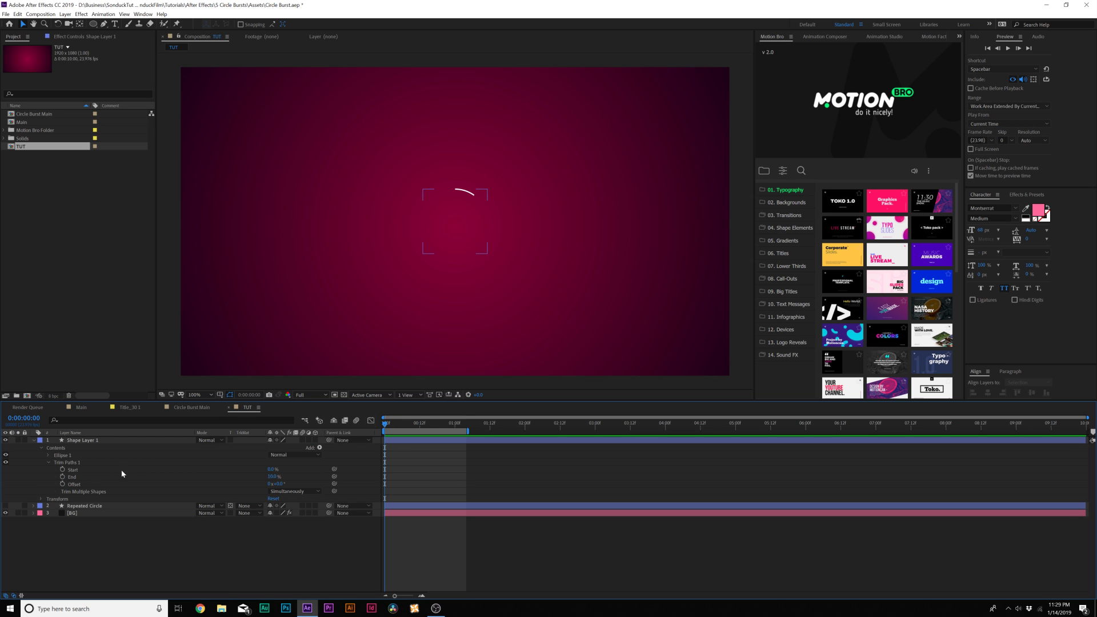
click(62, 476)
drag(390, 477, 413, 477)
drag(271, 477, 238, 492)
click(269, 550)
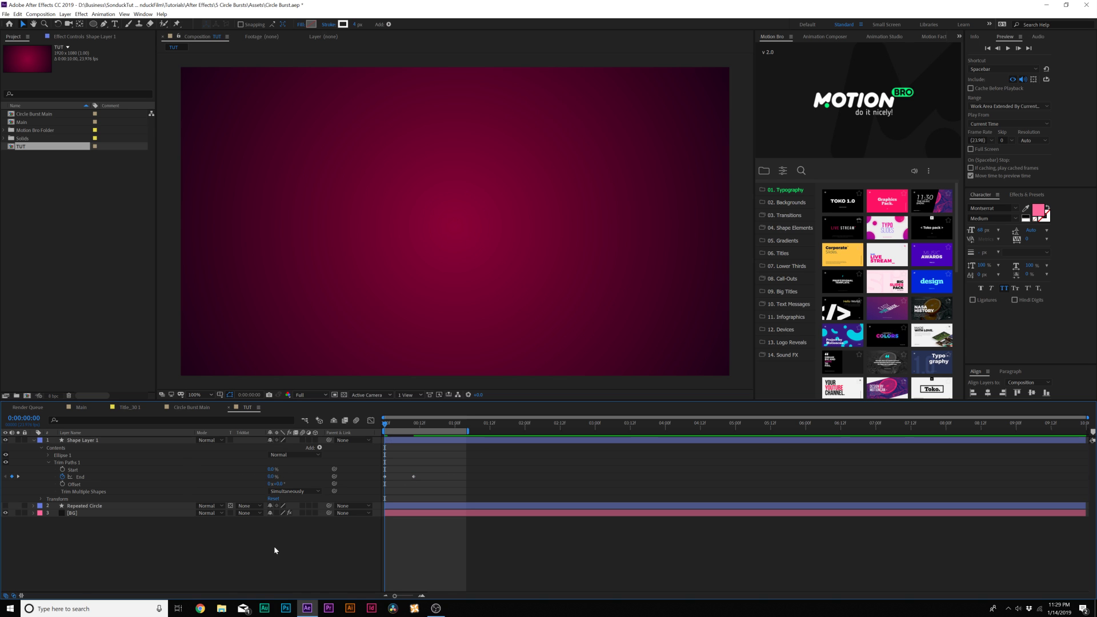
Step: Keyframe the circle's trim Start from 0% at frame 3 to 10% at frame 13
drag(390, 427, 393, 426)
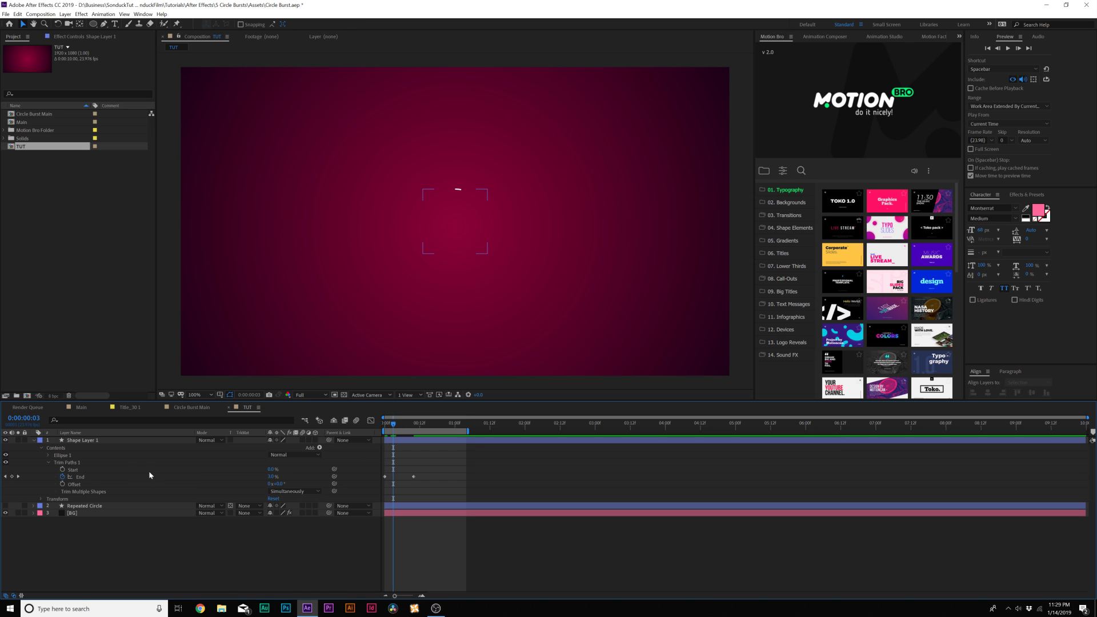
click(62, 469)
drag(393, 426, 422, 425)
drag(270, 469, 276, 469)
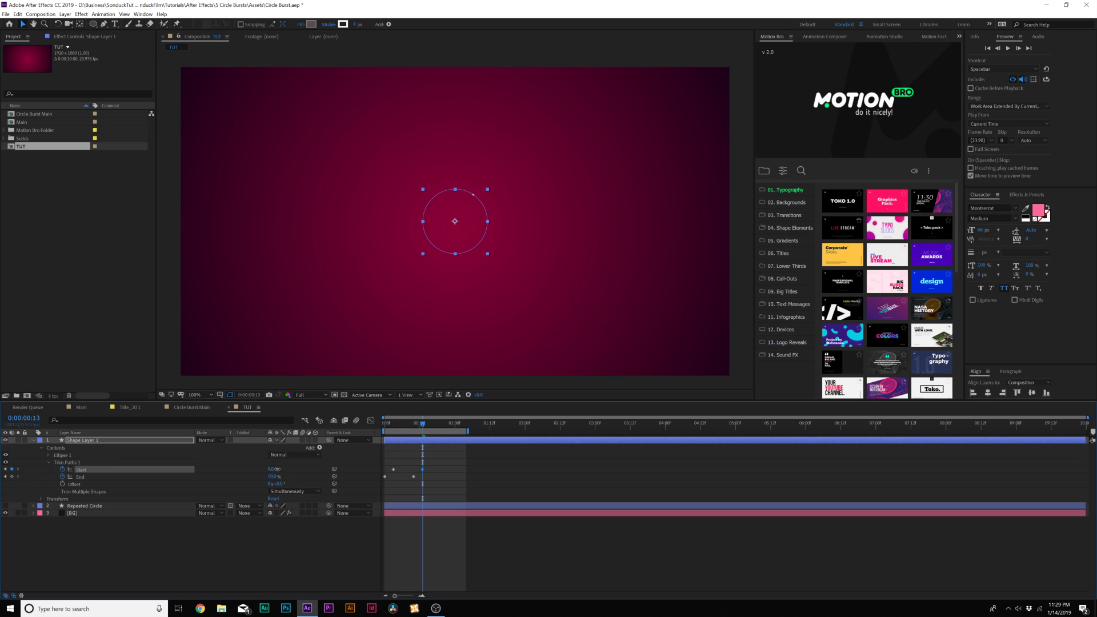
Step: Ease the trim Start and End keyframes, spread them over about the first second, and preview the animation
drag(491, 459, 362, 486)
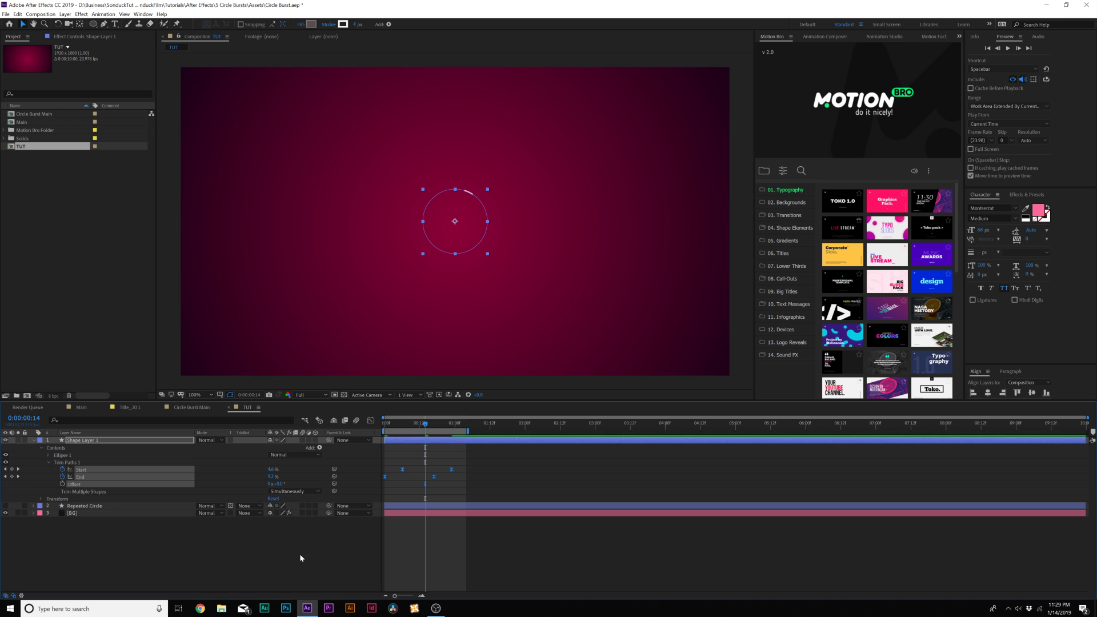
click(299, 557)
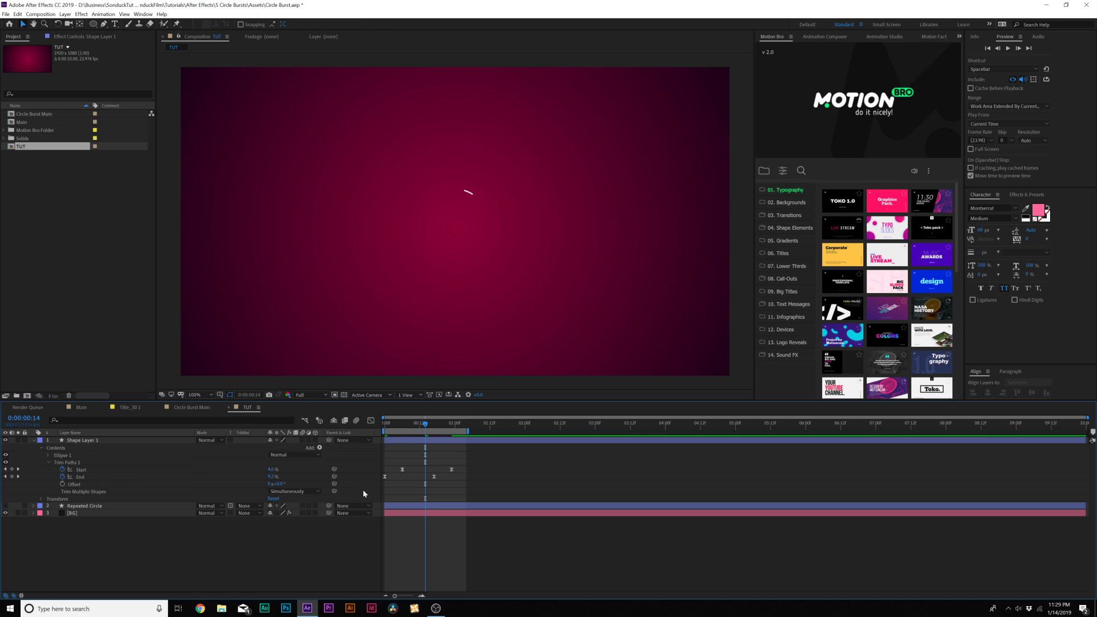
key(space)
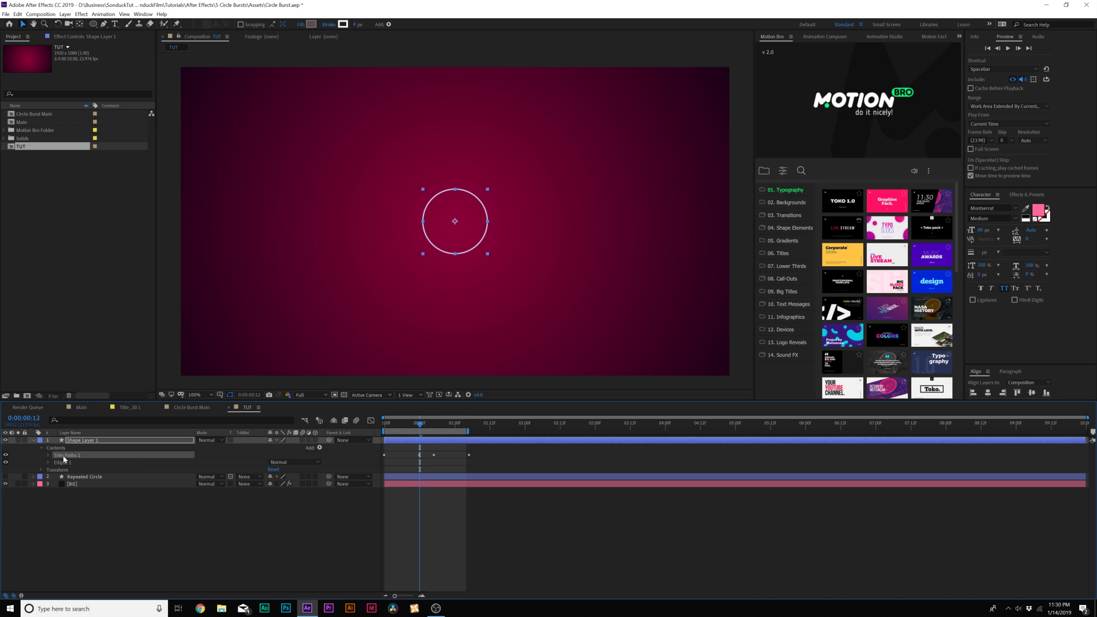
Step: Move Trim Paths into the Ellipse 1 group and duplicate that ellipse within the same shape layer
drag(64, 456, 66, 463)
click(65, 458)
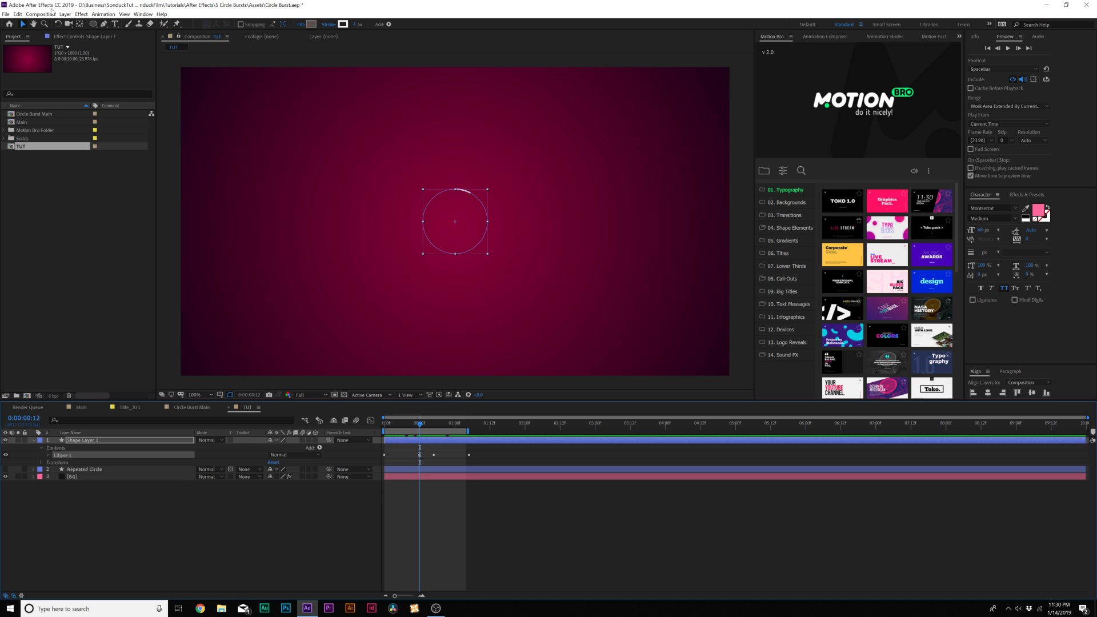
click(18, 13)
click(40, 116)
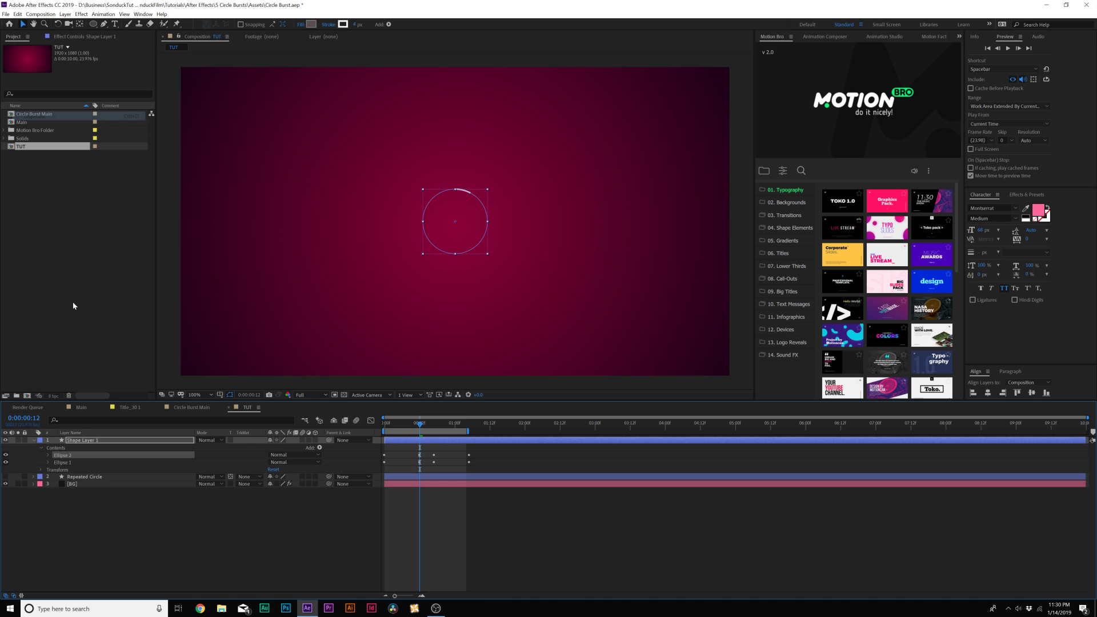
Step: Set the Trim Paths Offset of the duplicated ellipse to about 100°
click(48, 456)
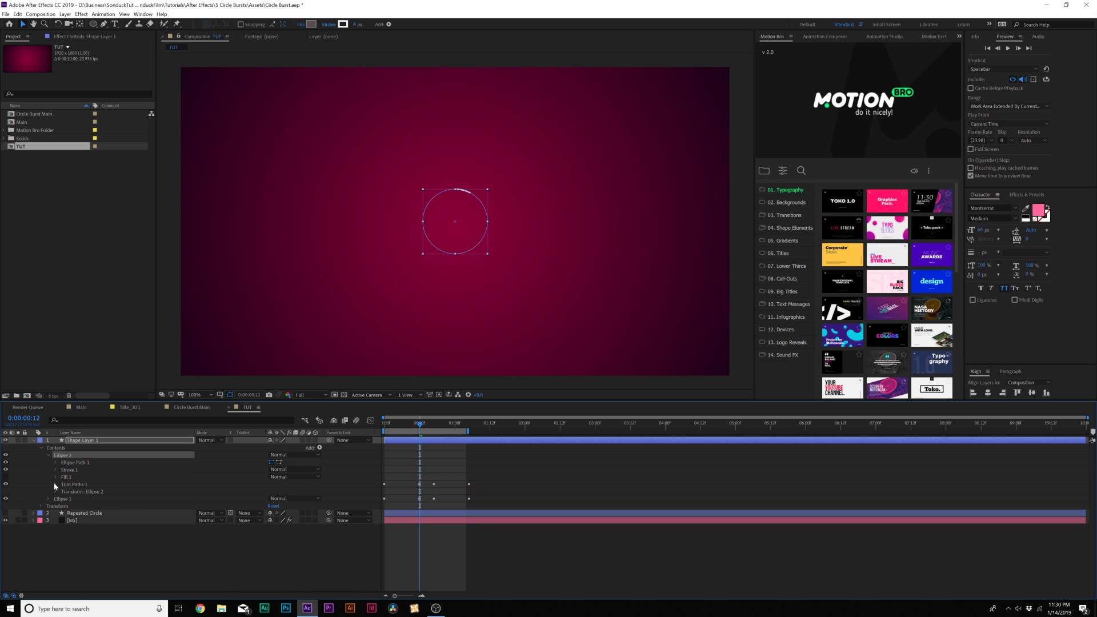
click(55, 483)
drag(276, 506, 318, 505)
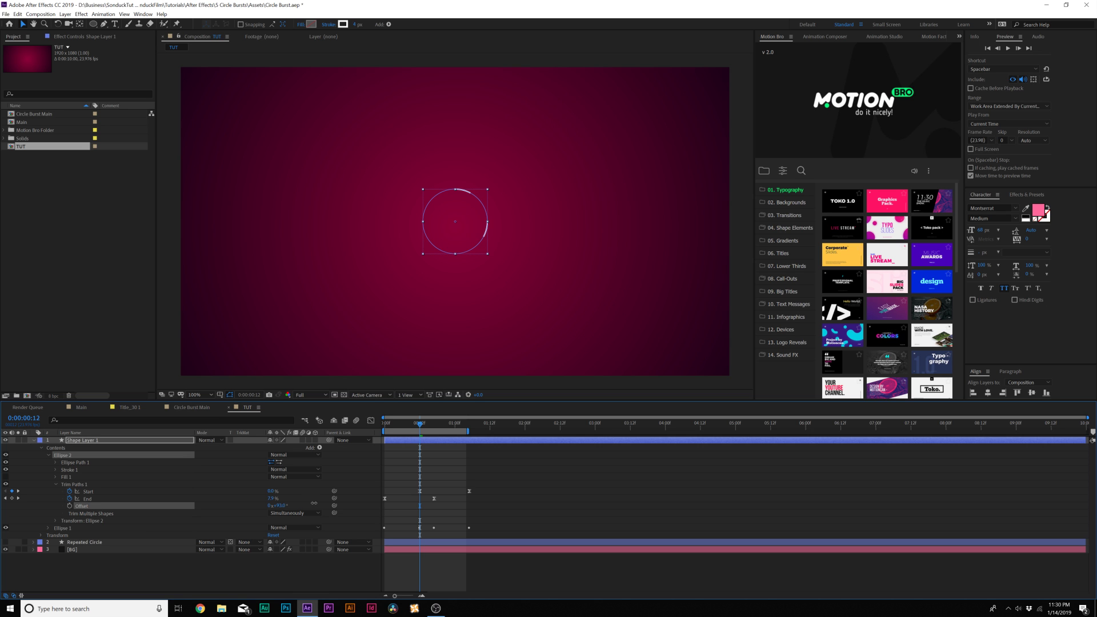
Step: Duplicate Ellipse 2 and set the Trim Paths Offset in its expanded group to about 204°
click(62, 455)
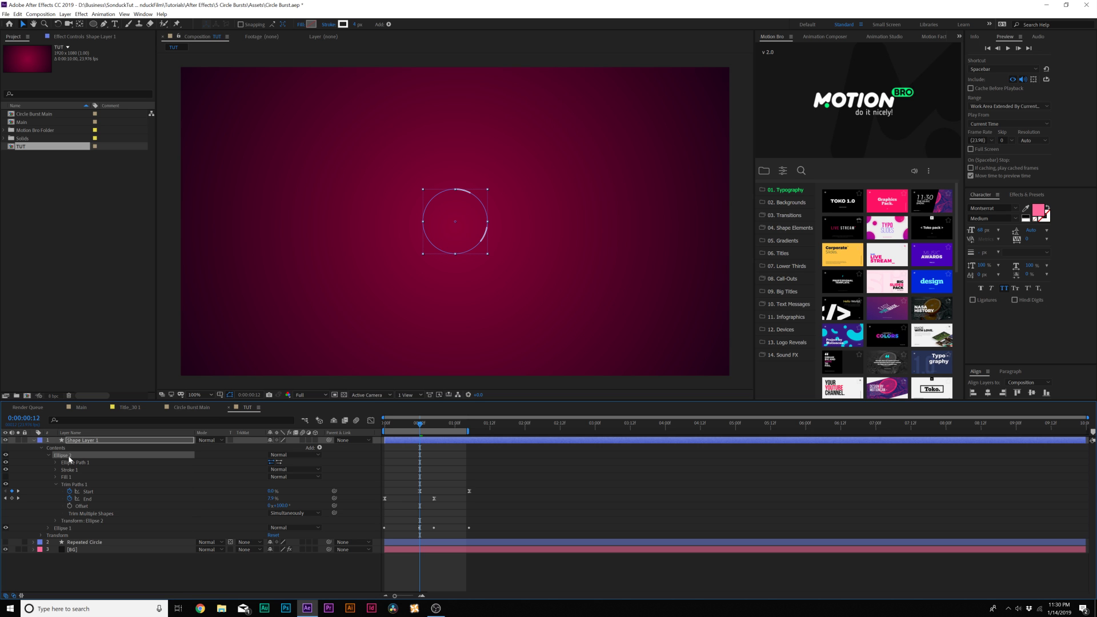
key(ctrl+d)
drag(281, 513, 321, 509)
Step: Duplicate Ellipse 2 once more and change its Trim Paths Offset to about 282°
click(73, 463)
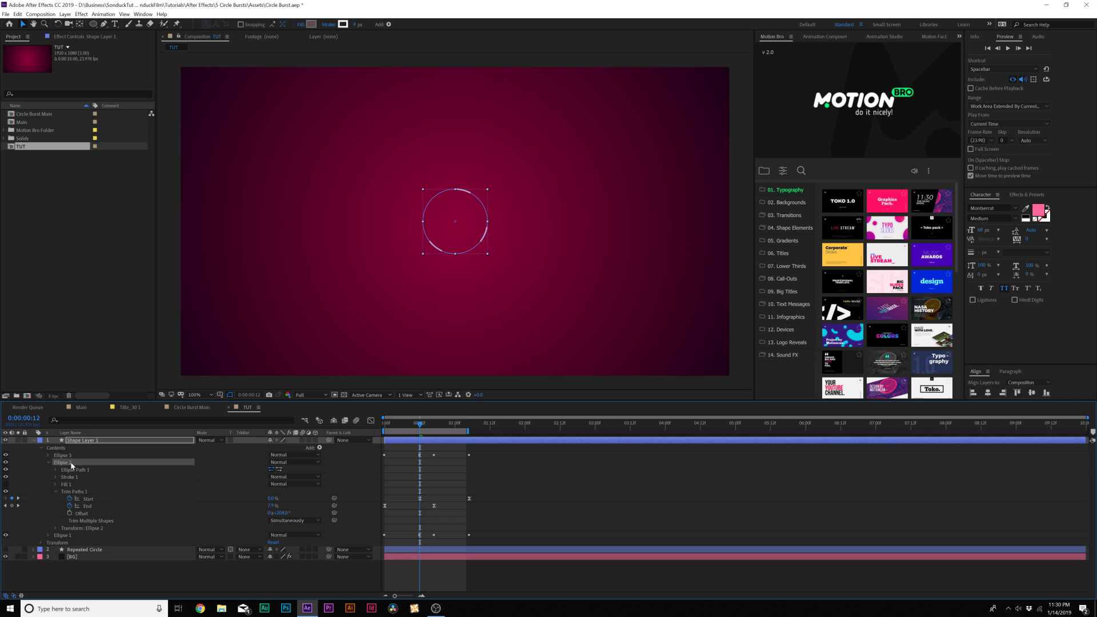
key(ctrl+d)
click(280, 520)
text(304)
key(Return)
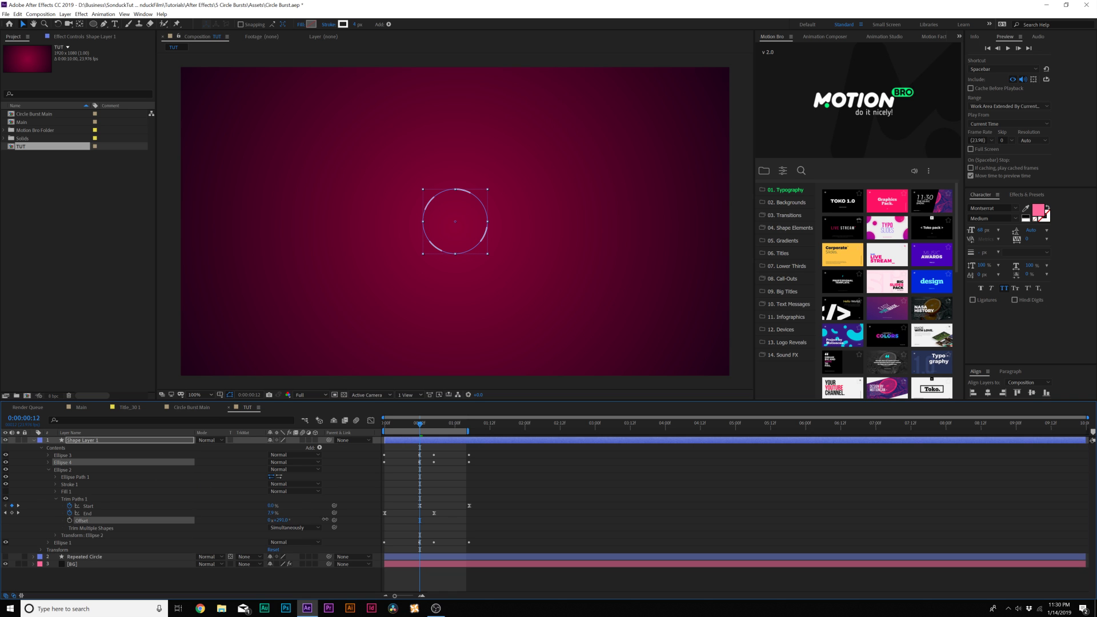
drag(315, 517, 318, 517)
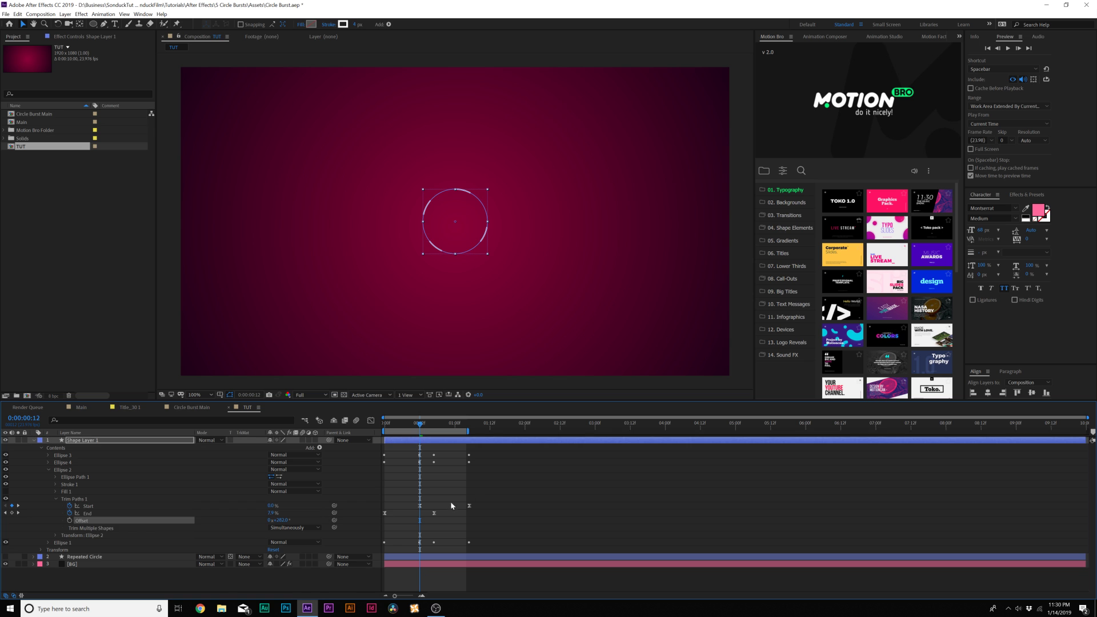
click(453, 492)
Step: Keyframe a Rotation increase on Shape Layer 1 from the timeline start to 0:00:01:12 and preview it from the beginning
click(92, 442)
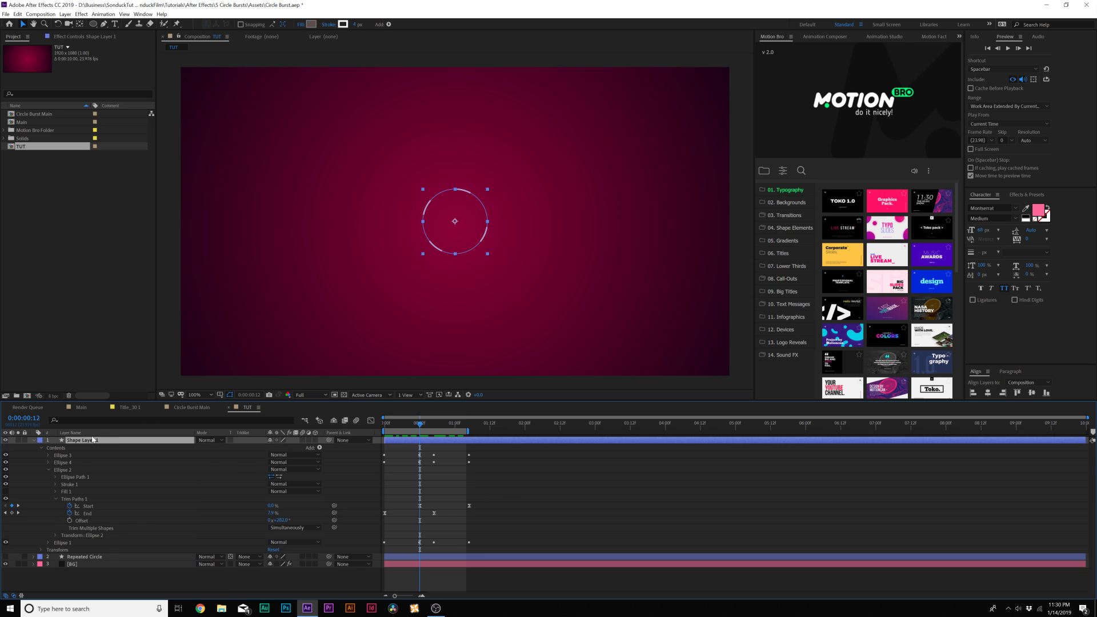
key(r)
drag(395, 425, 489, 426)
click(55, 447)
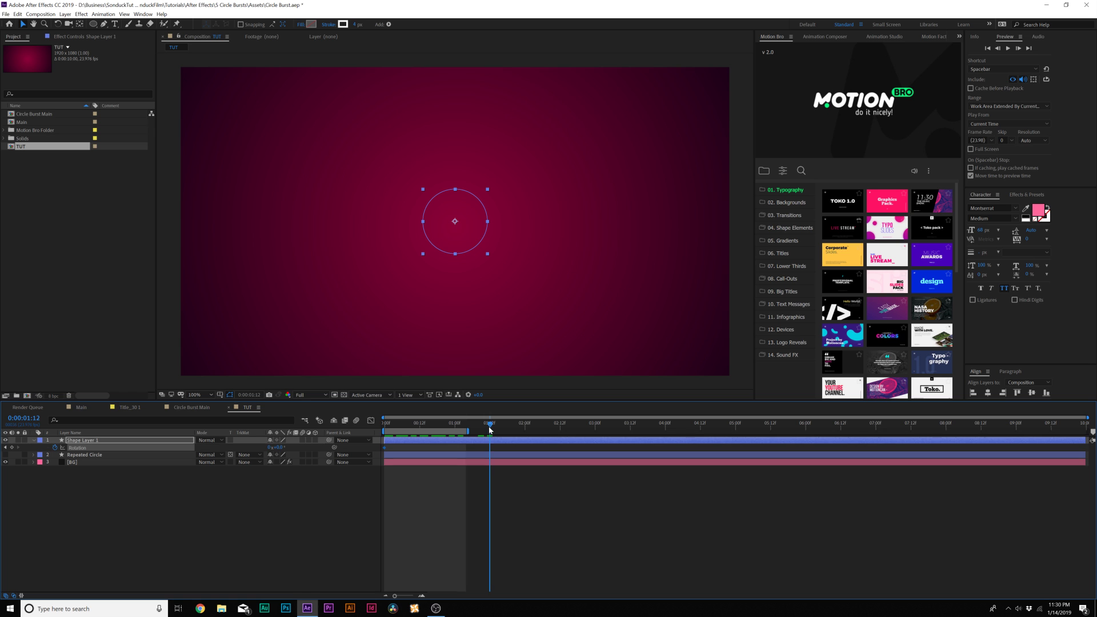
drag(277, 448, 320, 446)
click(365, 489)
key(Home)
key(space)
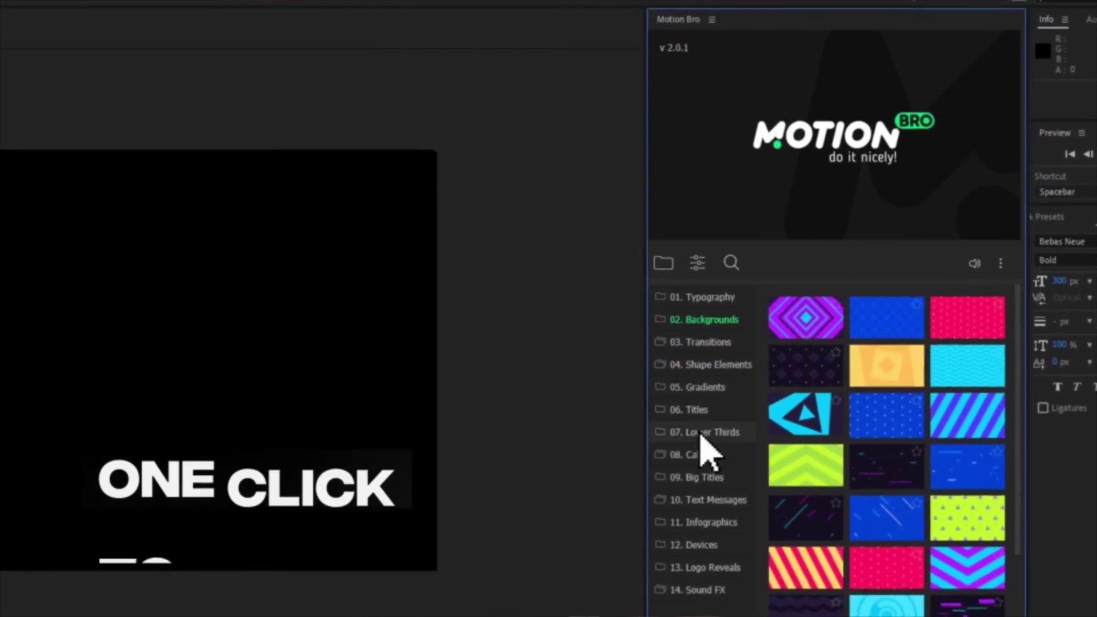
Step: Browse the Typography presets in Motion Bro and add the Toko slide Typography_Slide_24 to Comp 1
click(689, 310)
scroll(1005, 434, down, 5)
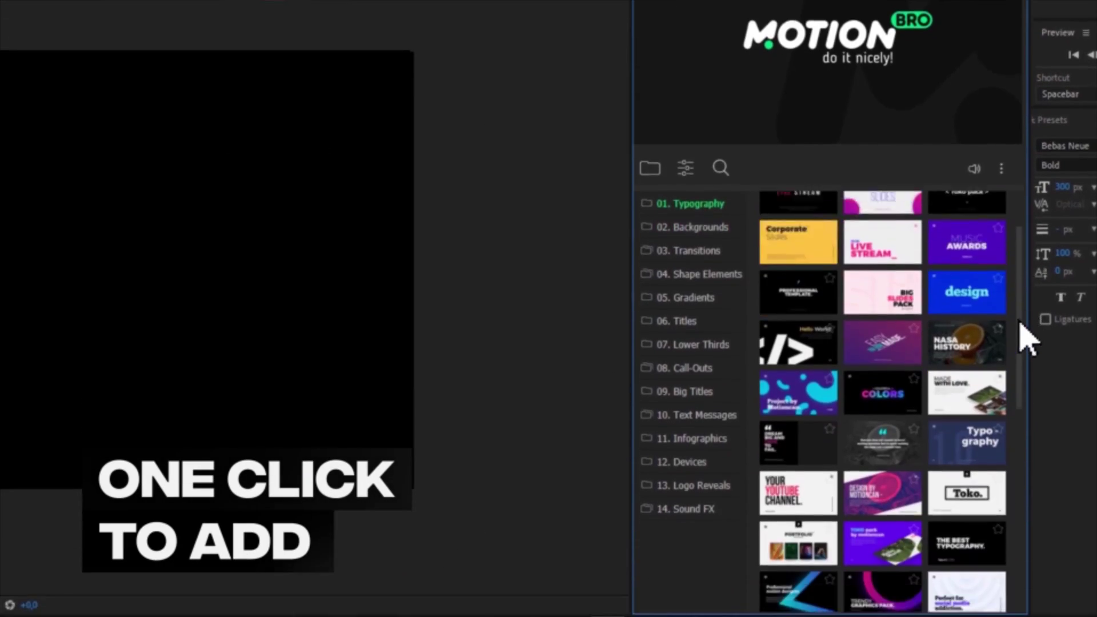
mouse_move(976, 351)
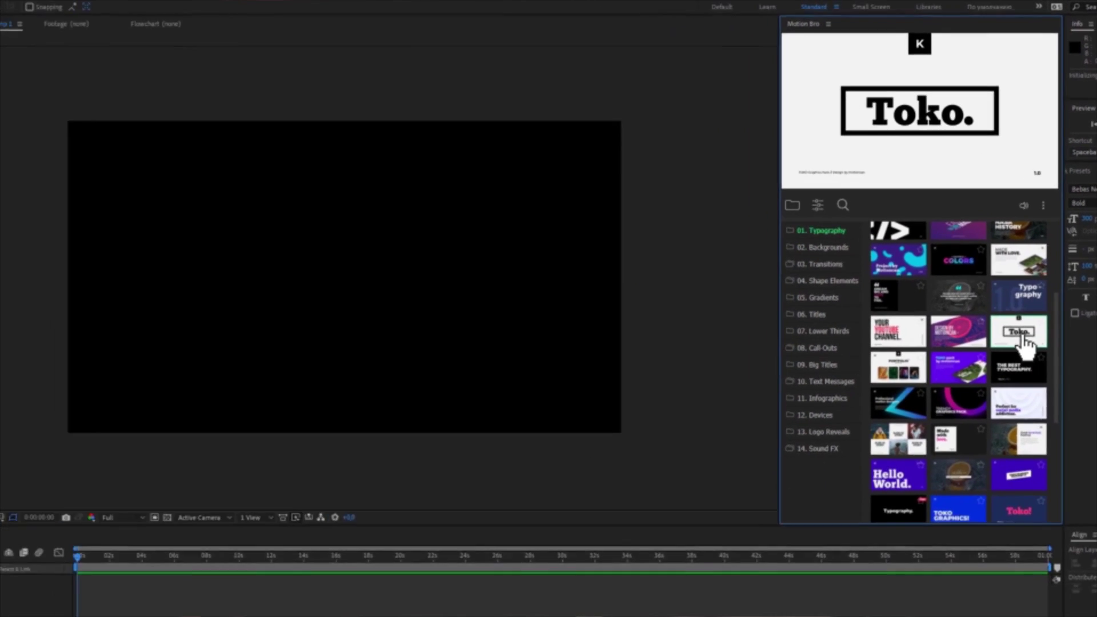
click(947, 466)
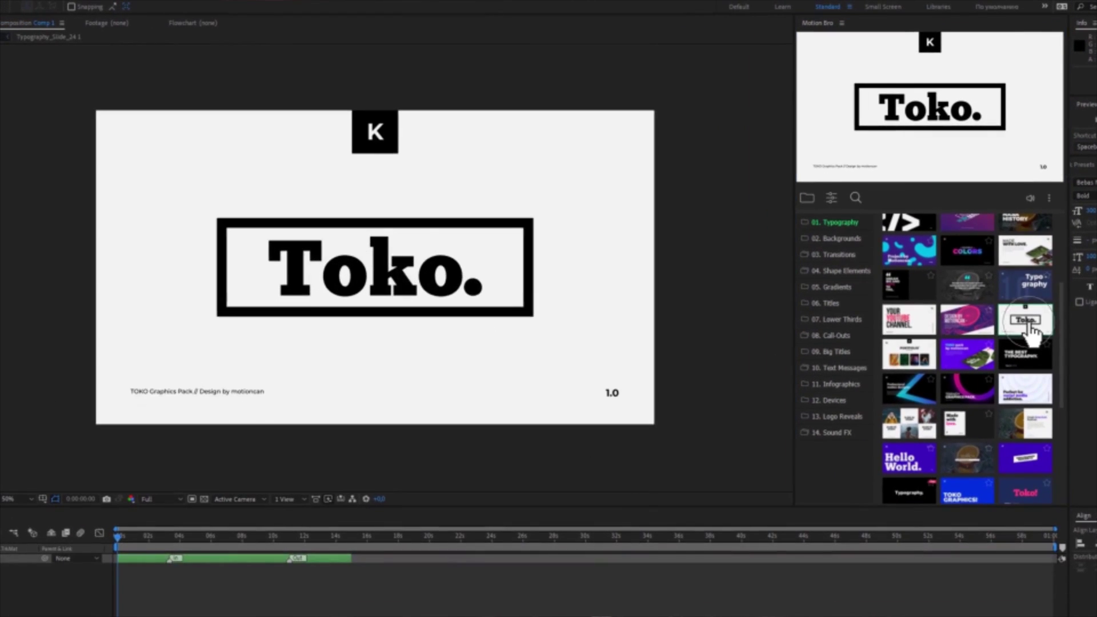
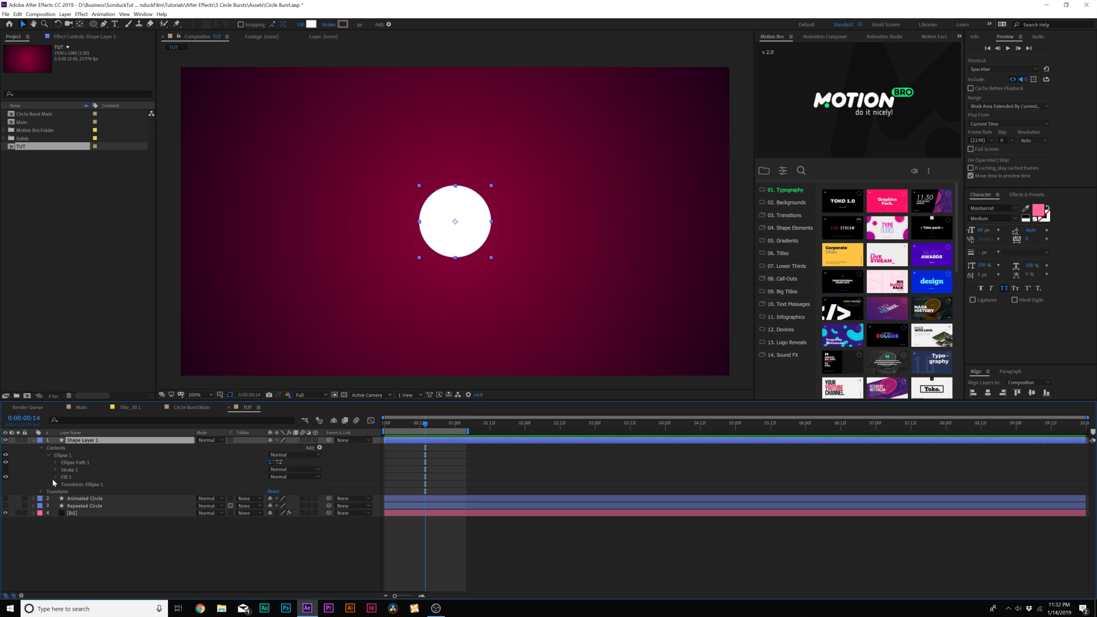
Step: Keyframe Ellipse 1's transform Scale from nothing at the timeline start to 100% less than a second in, with Easy Ease
click(56, 485)
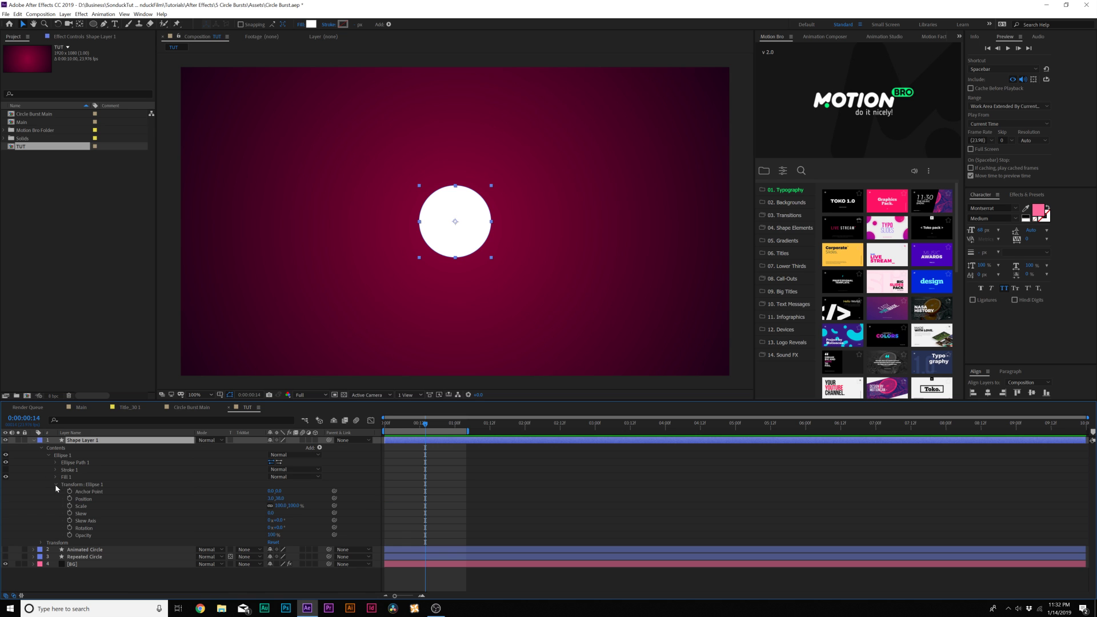
drag(378, 429, 371, 431)
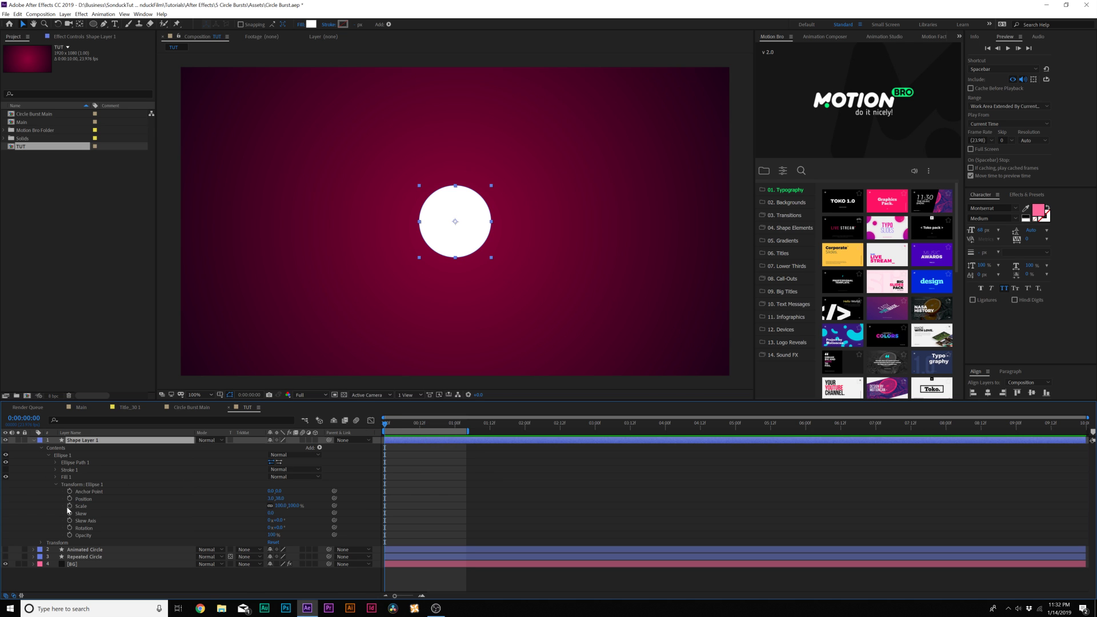
click(69, 506)
drag(385, 505, 422, 505)
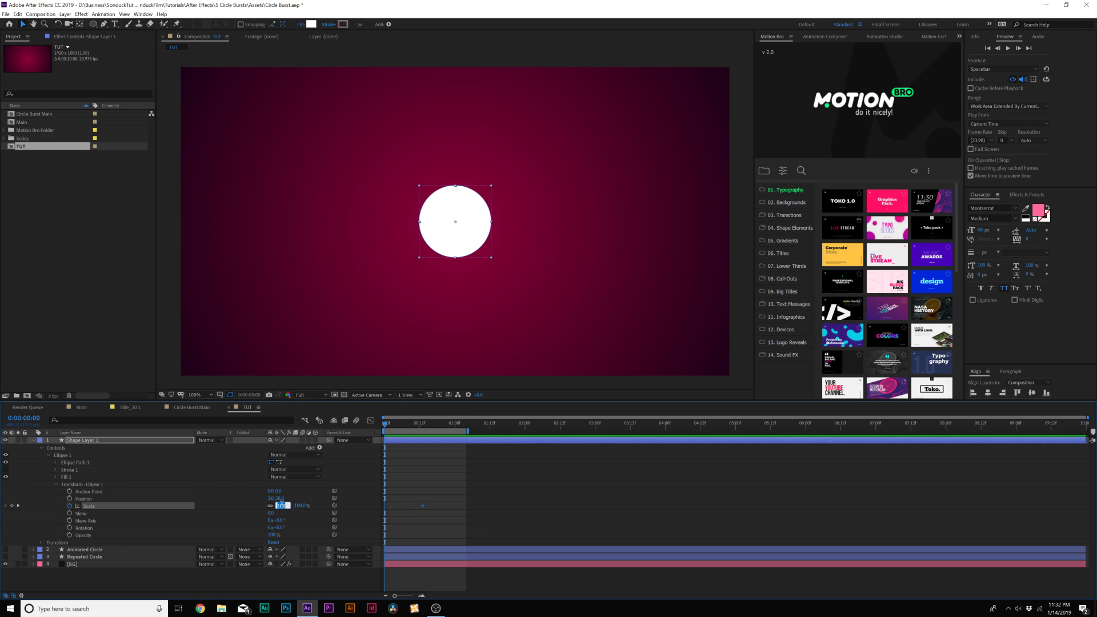
key(Return)
drag(385, 425, 426, 433)
drag(423, 506, 361, 513)
key(F9)
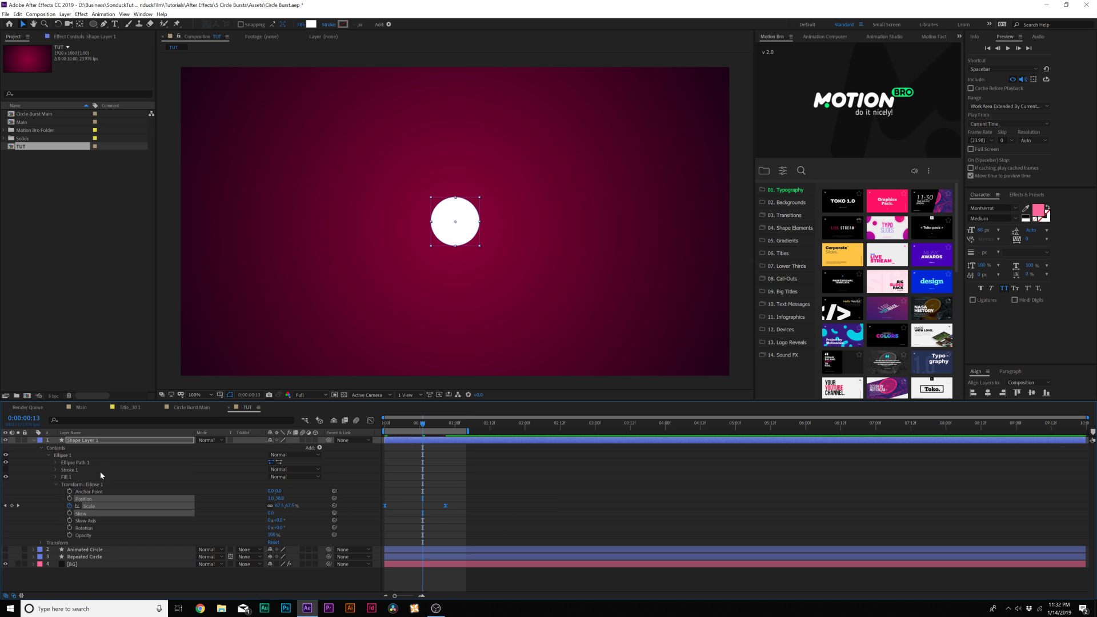
Step: Duplicate the Ellipse 1 group and delay the original's Scale keyframes a few frames after those of the copy
click(48, 454)
click(61, 456)
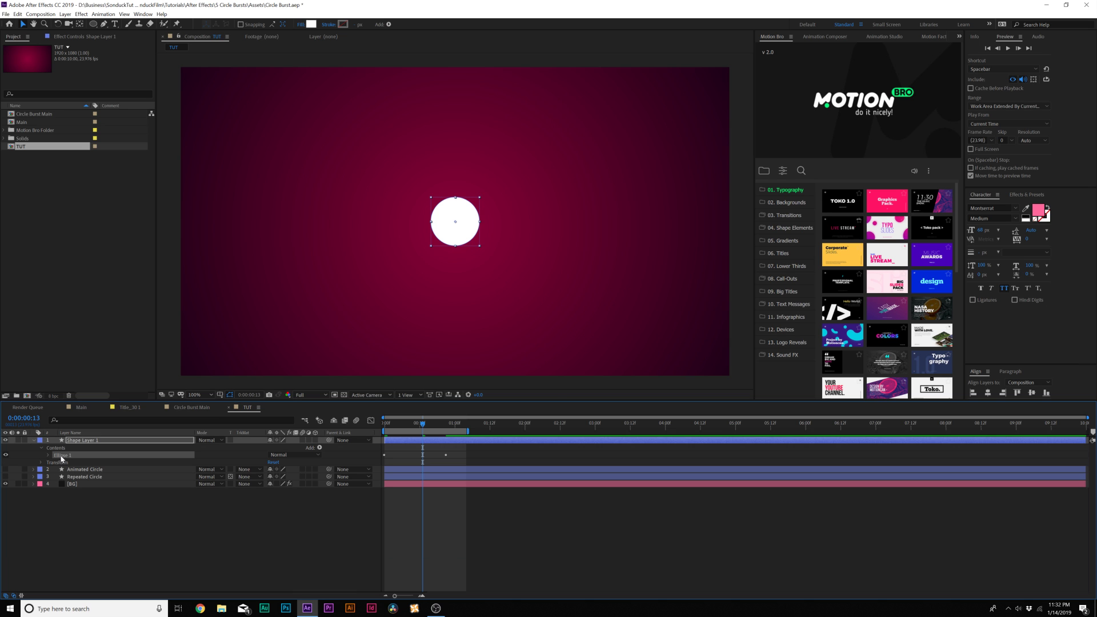
key(ctrl+d)
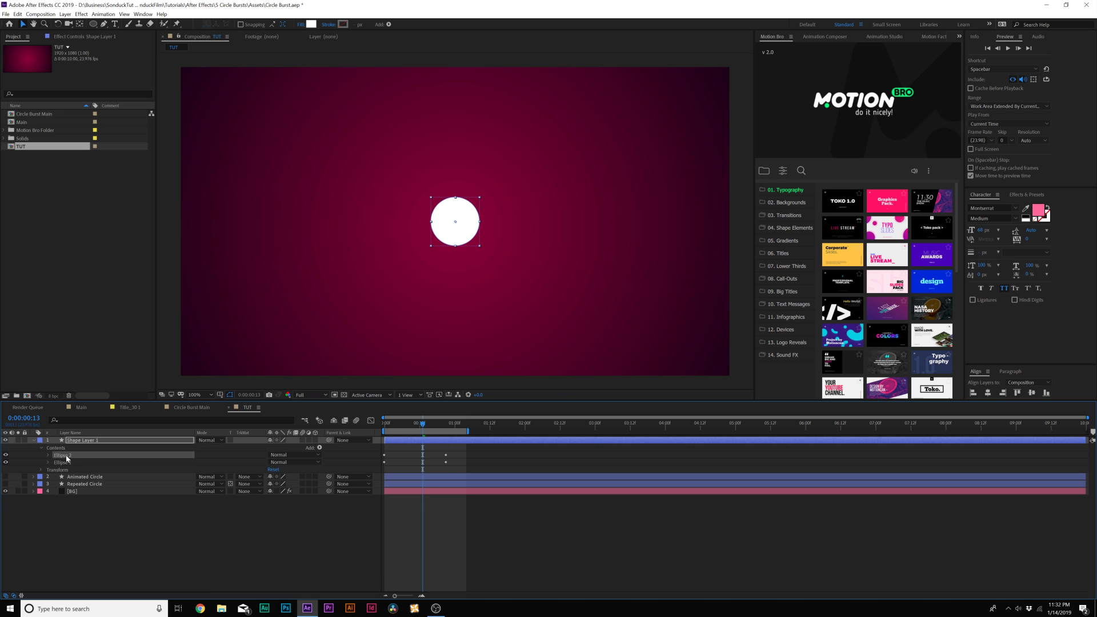
key(u)
drag(450, 458, 381, 452)
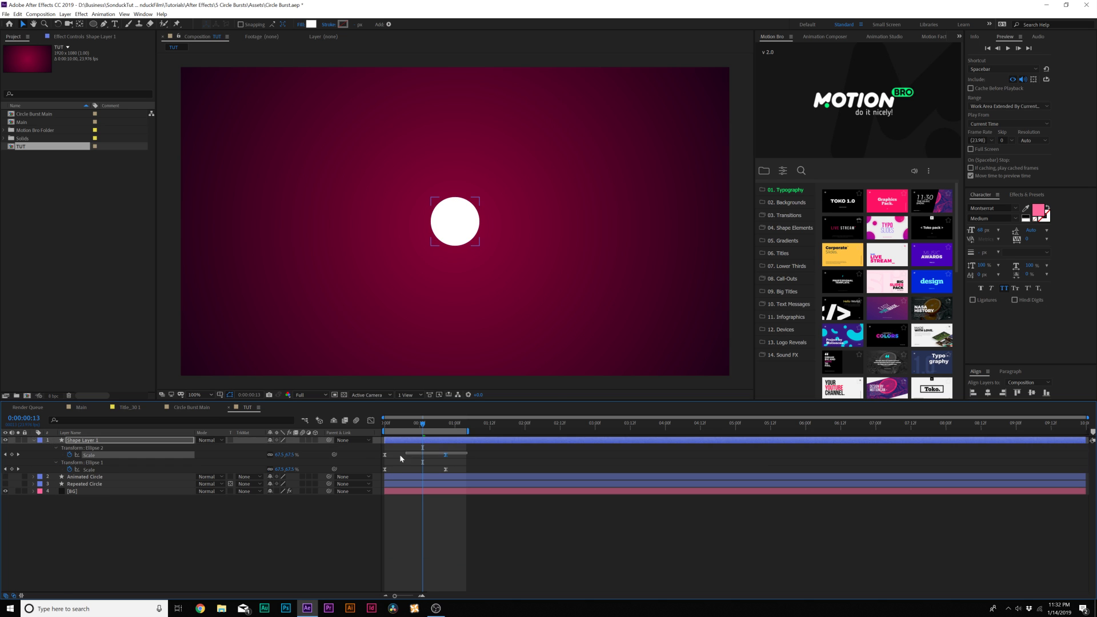
drag(452, 466, 398, 472)
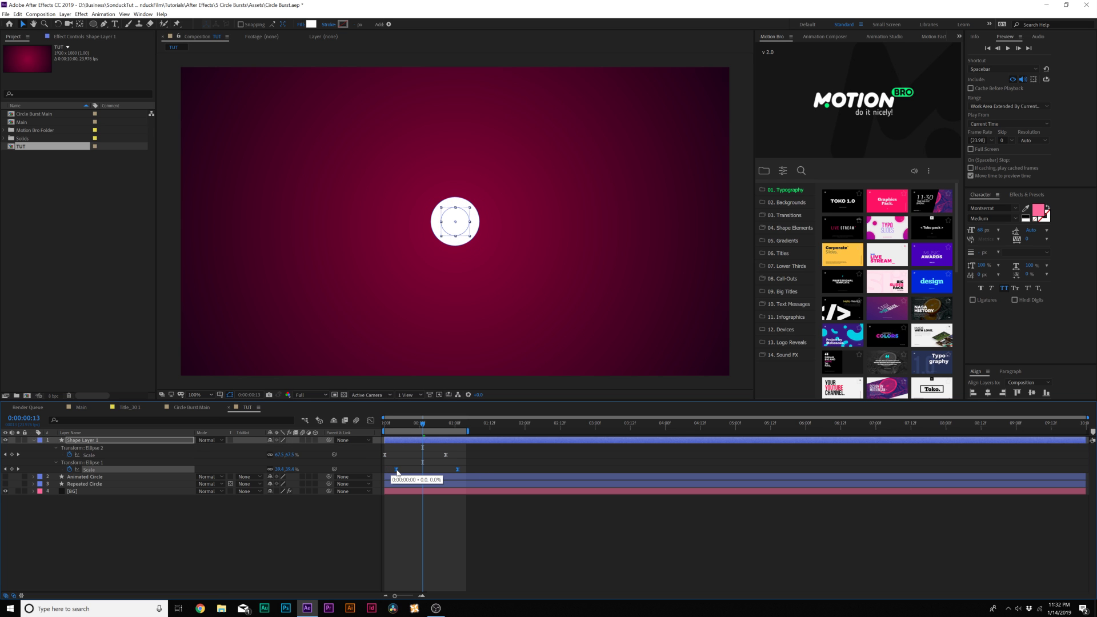
Step: Add a Merge Paths operator to the contents of Shape Layer 1
key(period)
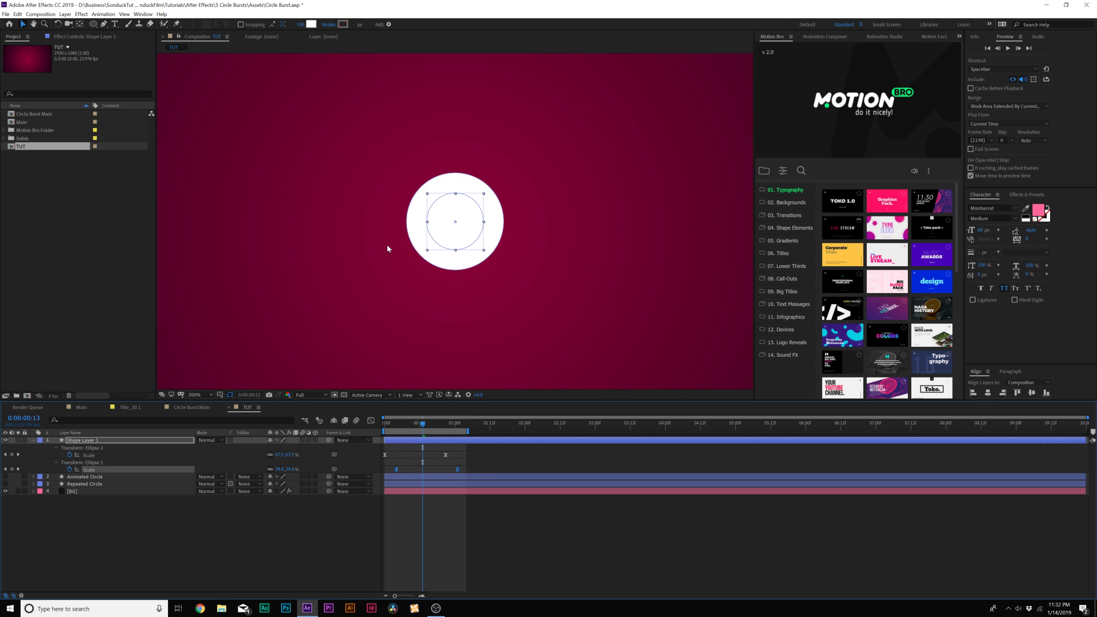
click(34, 440)
click(34, 441)
click(320, 448)
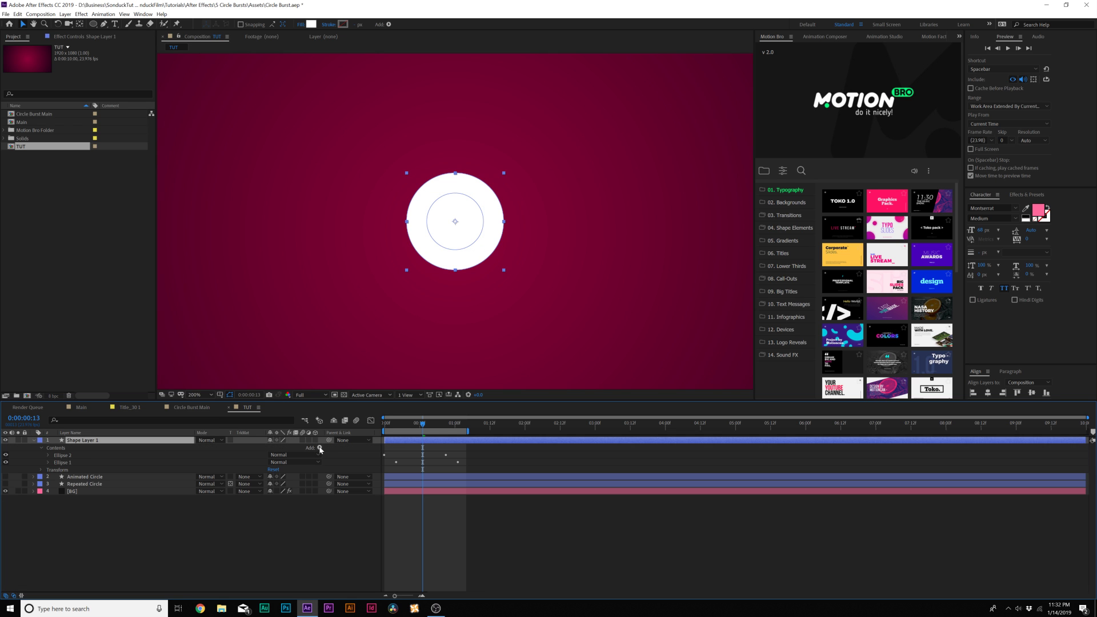
click(320, 449)
click(246, 354)
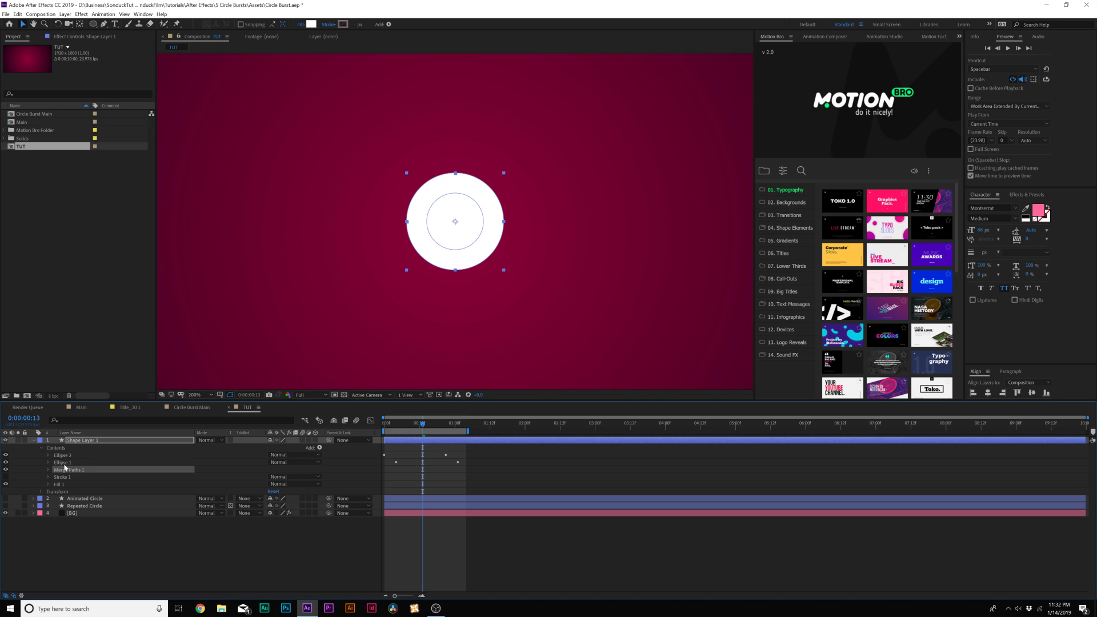
Step: Set the Merge Paths mode to Subtract and scrub through the ring animation to check it
click(60, 485)
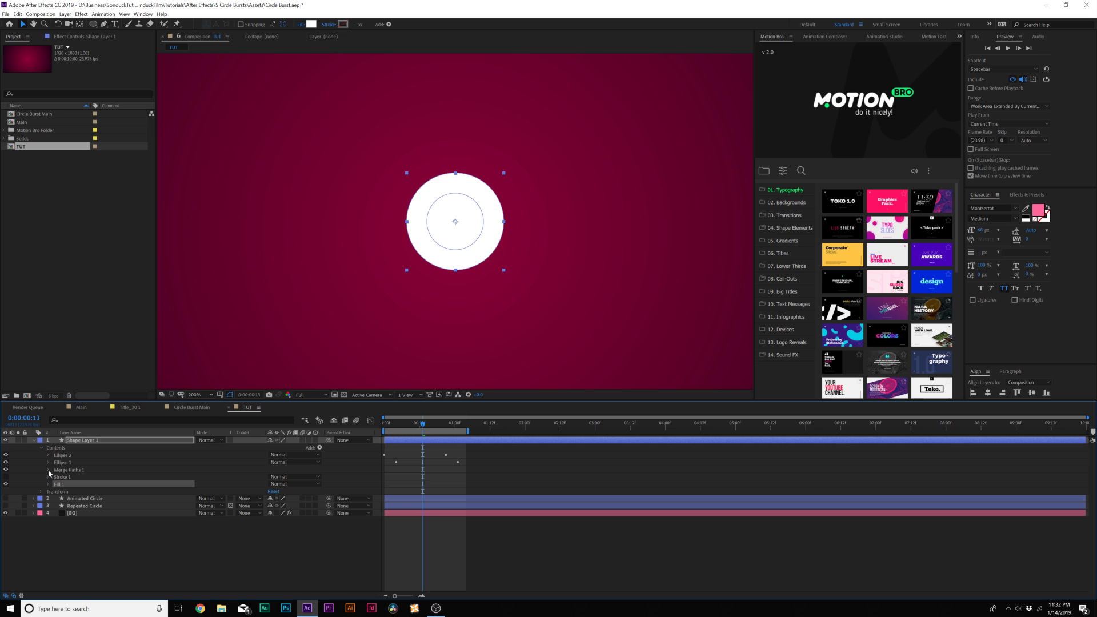
click(49, 470)
click(277, 478)
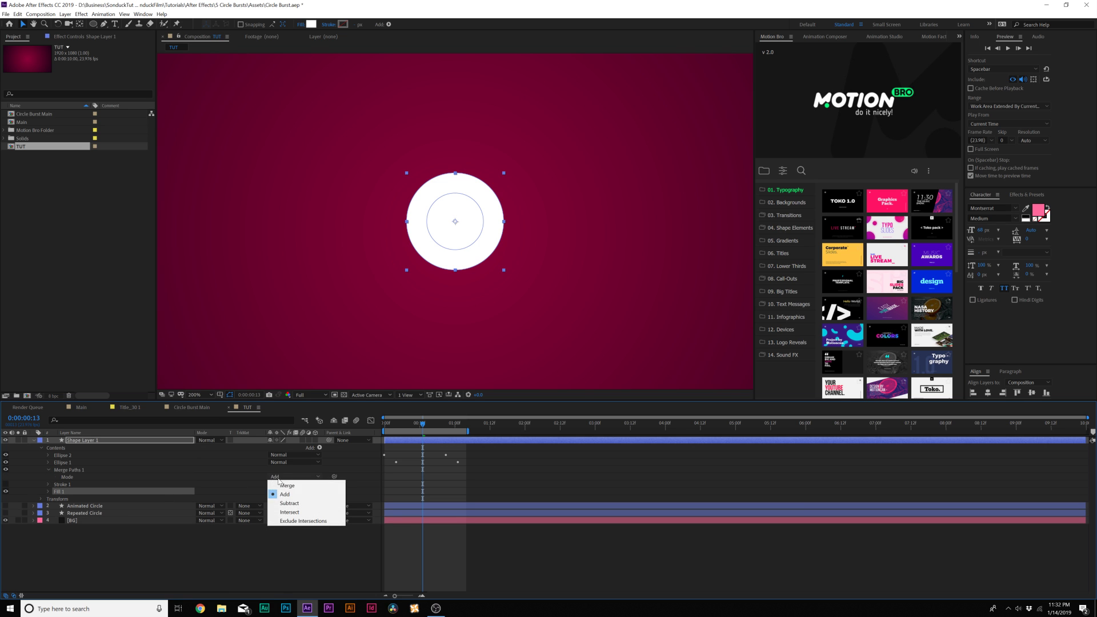
click(291, 503)
click(321, 560)
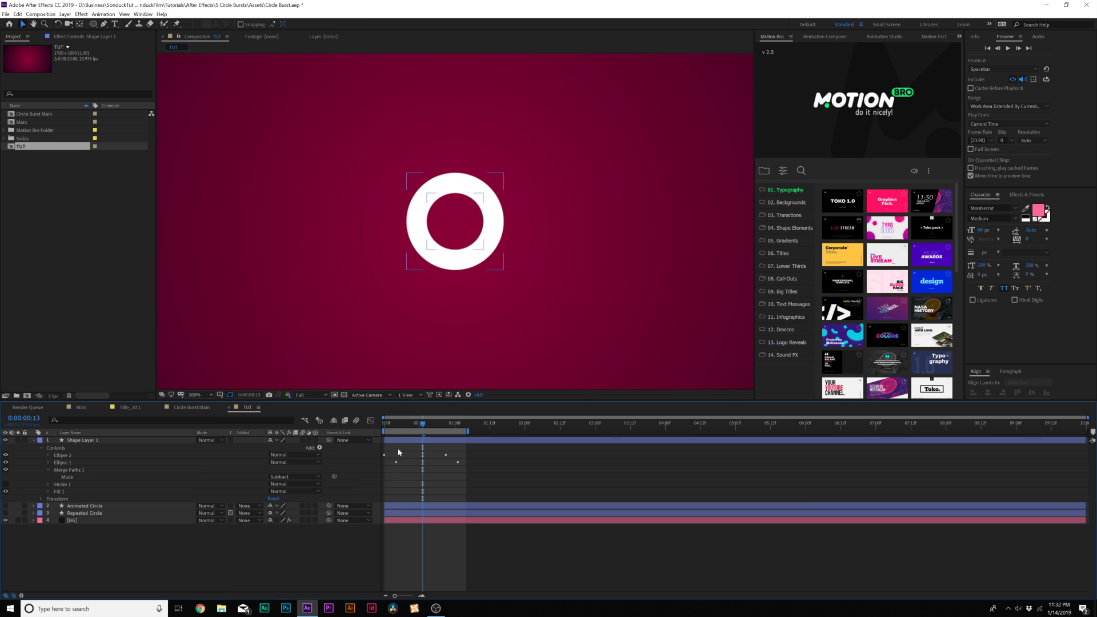
drag(416, 428, 451, 431)
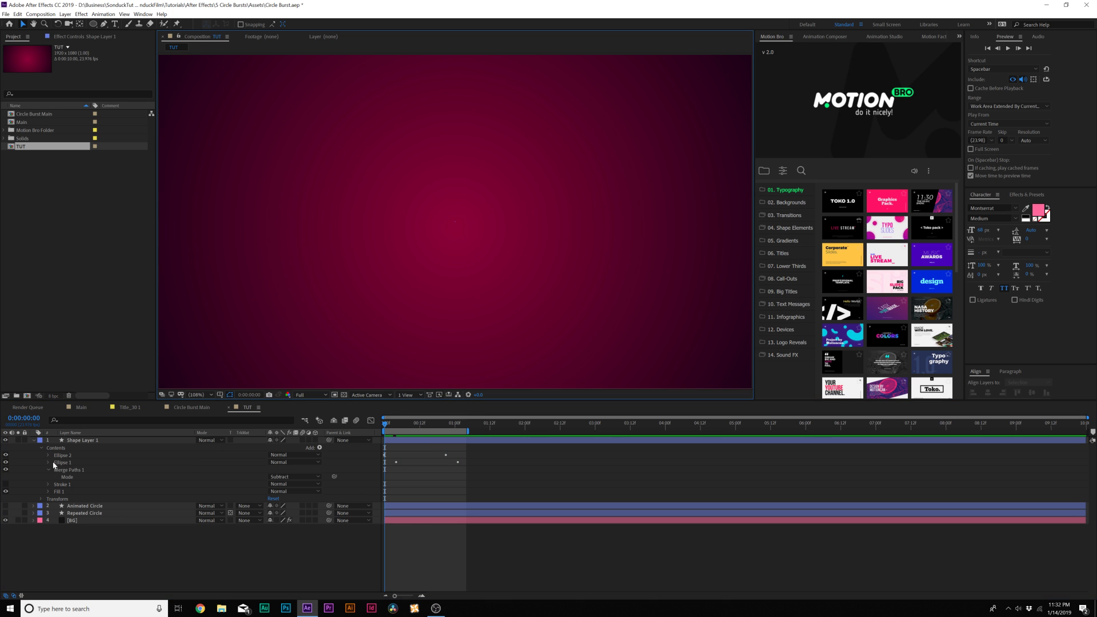
click(49, 469)
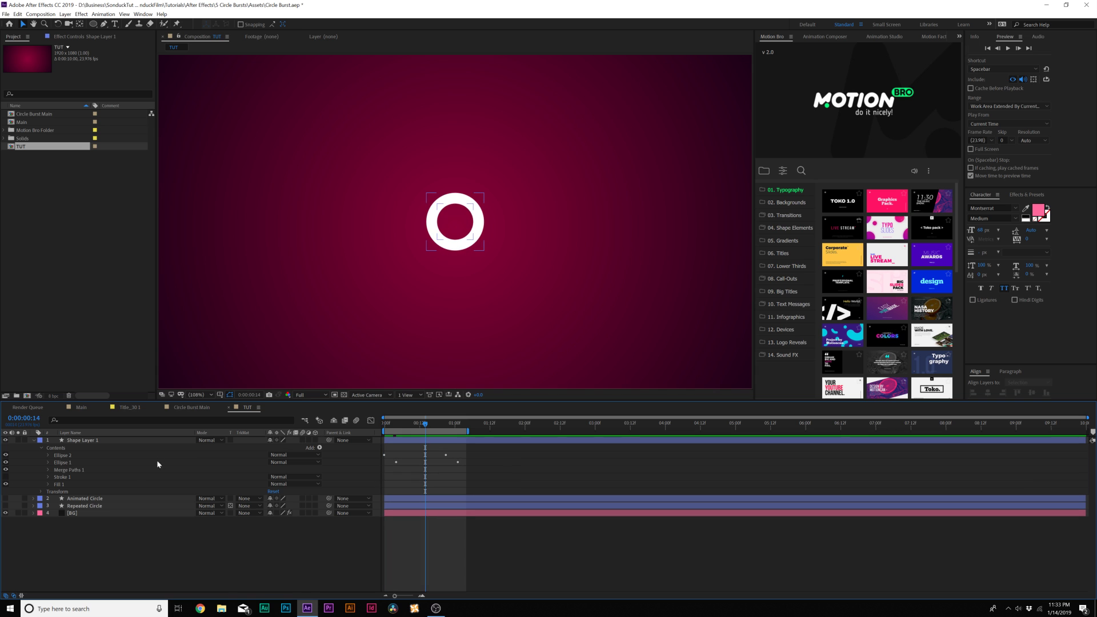
Step: Delete Stroke 1 from the contents of Shape Layer 1 and preview the expanding ring
click(64, 472)
click(65, 456)
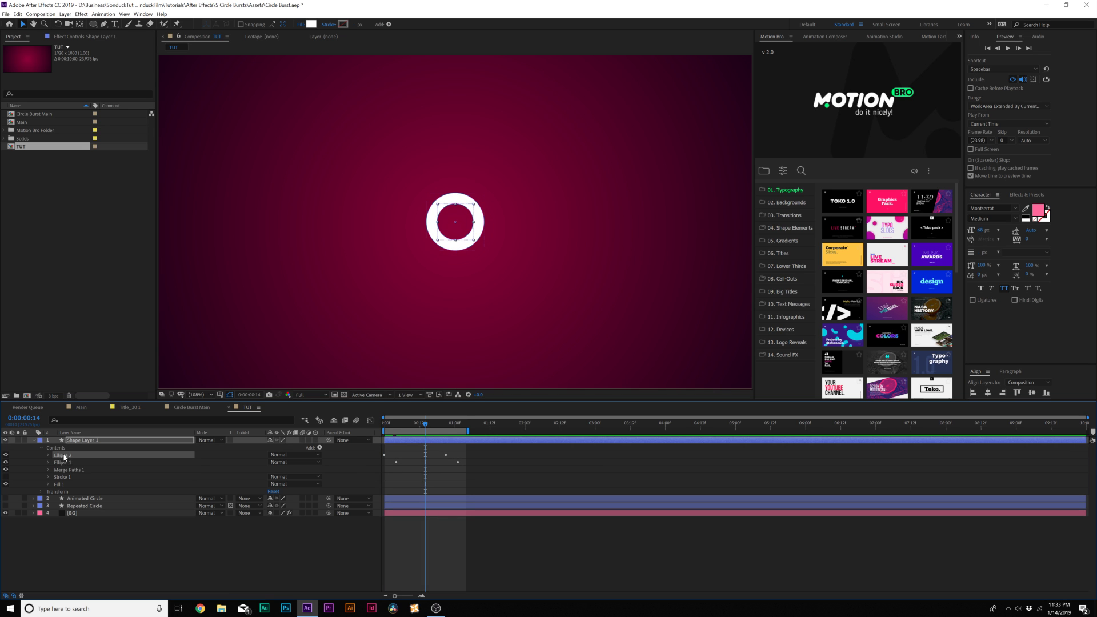
click(64, 462)
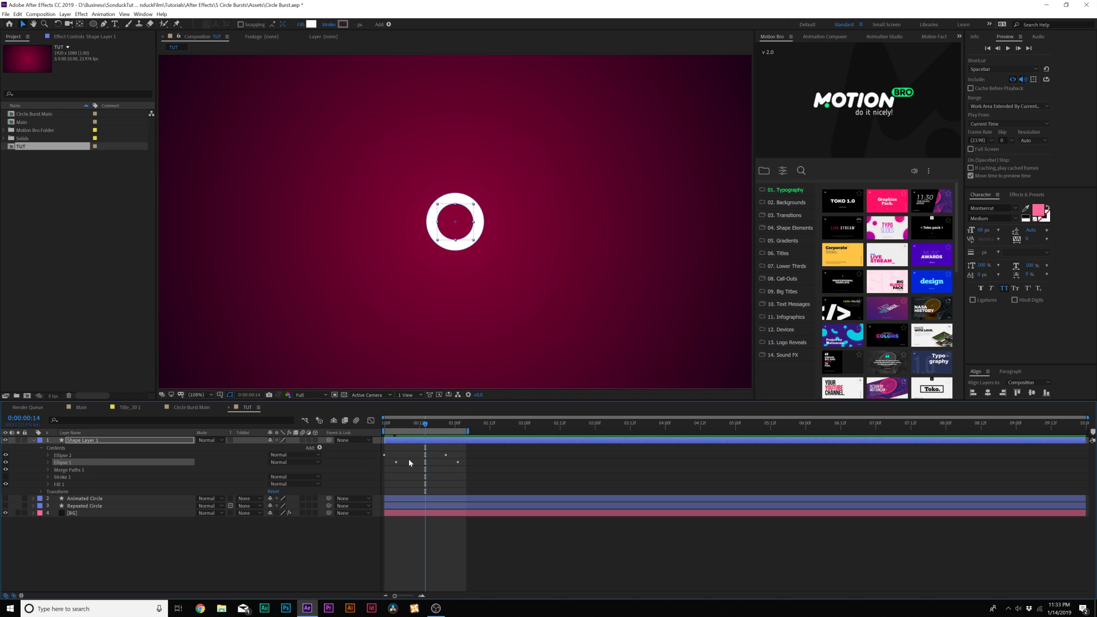
click(71, 470)
click(64, 478)
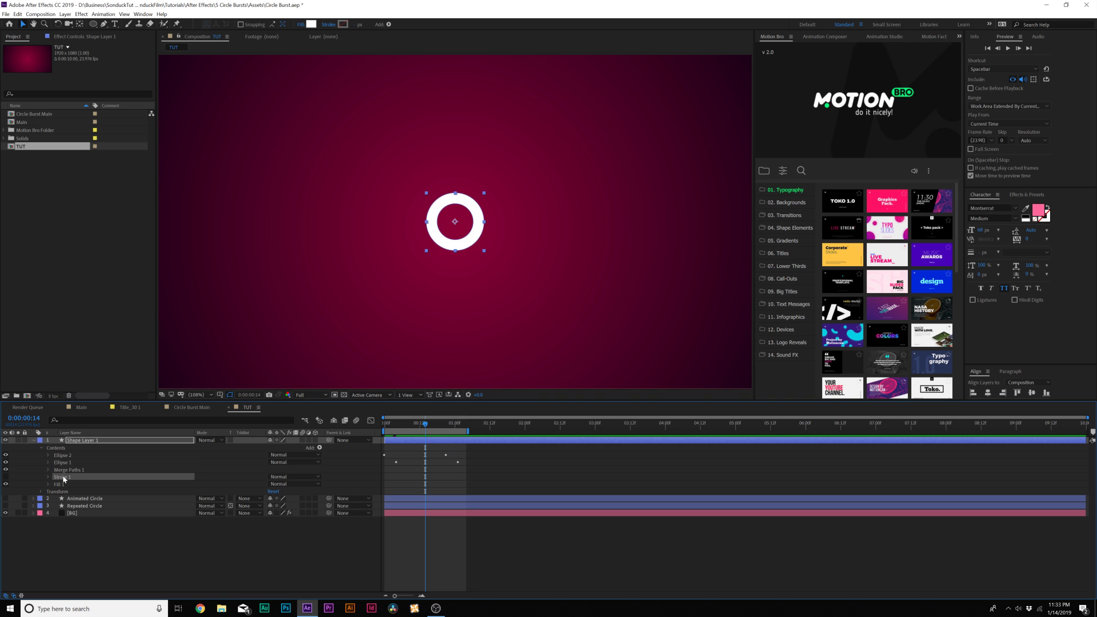
key(Delete)
click(58, 477)
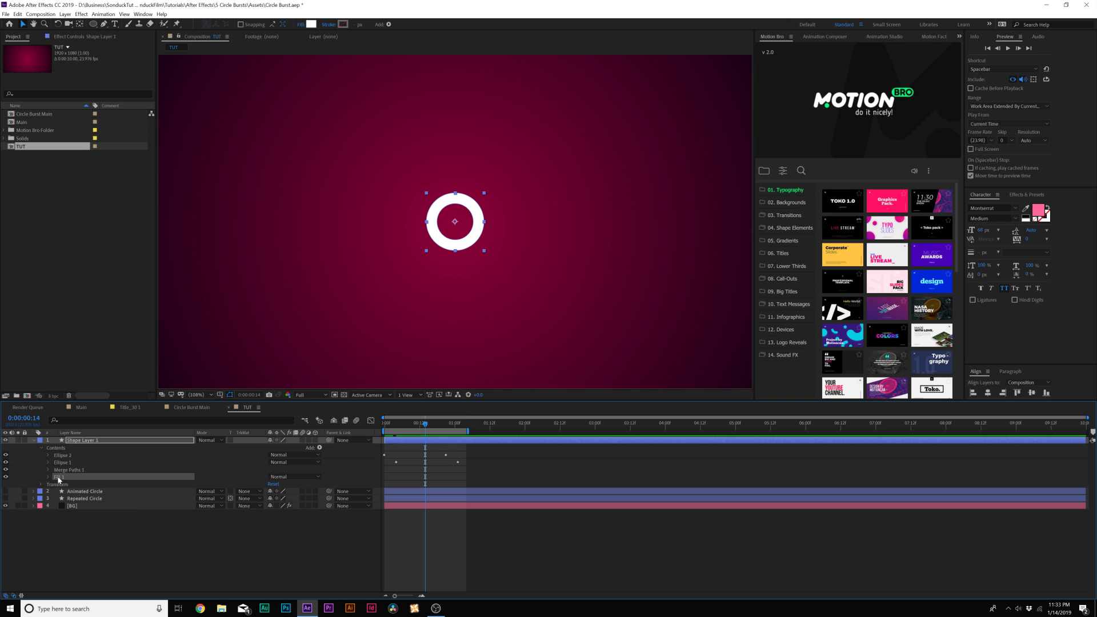
key(space)
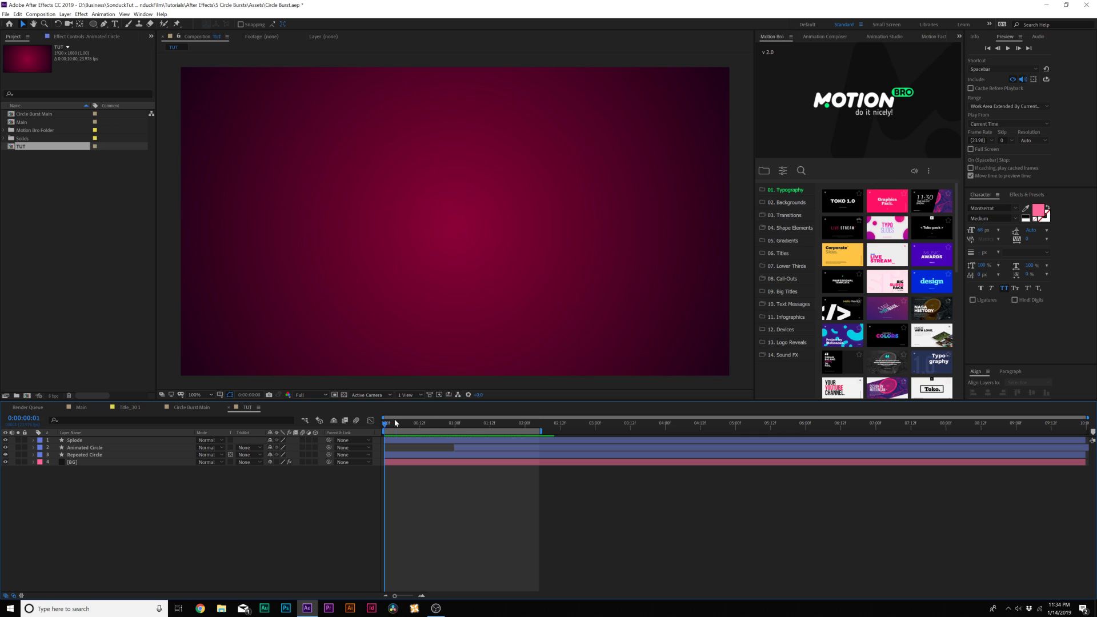
Step: Draw a circle with the Ellipse tool at 0:00:00:19 on a new shape layer, using fill None and a white stroke
drag(395, 422, 440, 444)
drag(99, 24, 128, 43)
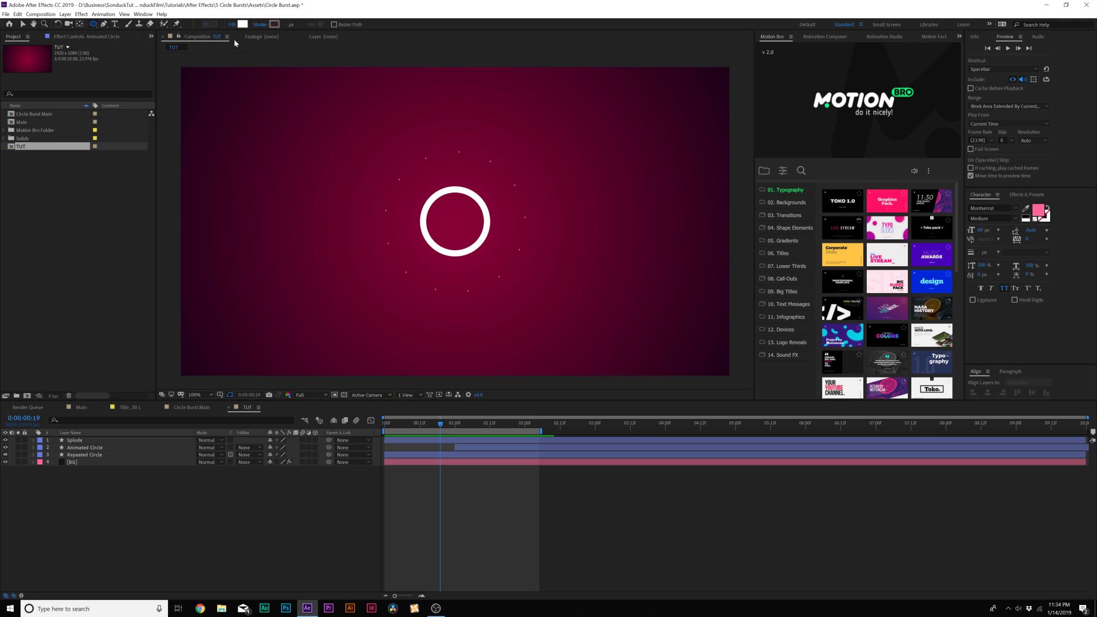
click(236, 25)
click(572, 192)
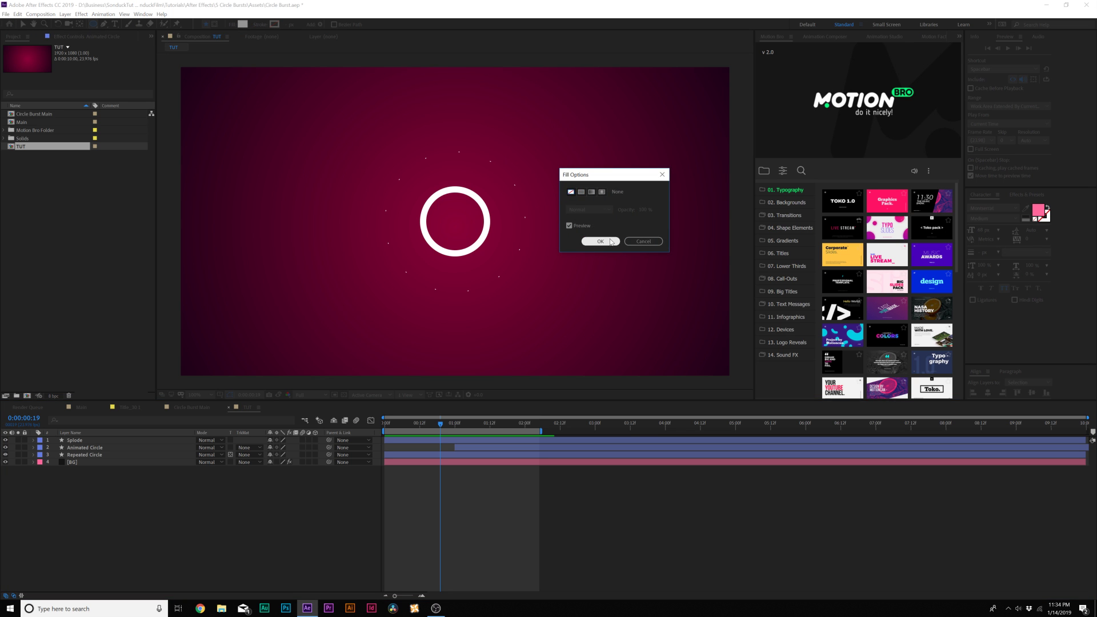
click(612, 244)
click(264, 26)
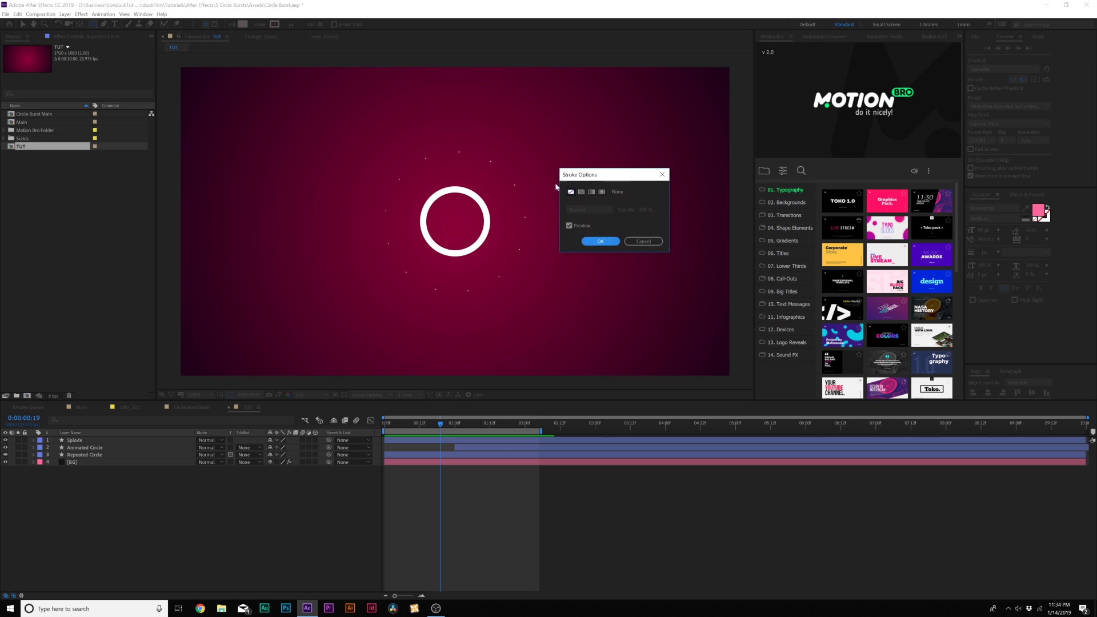
click(617, 242)
mouse_move(443, 218)
mouse_down()
mouse_move(554, 334)
mouse_move(543, 321)
mouse_up()
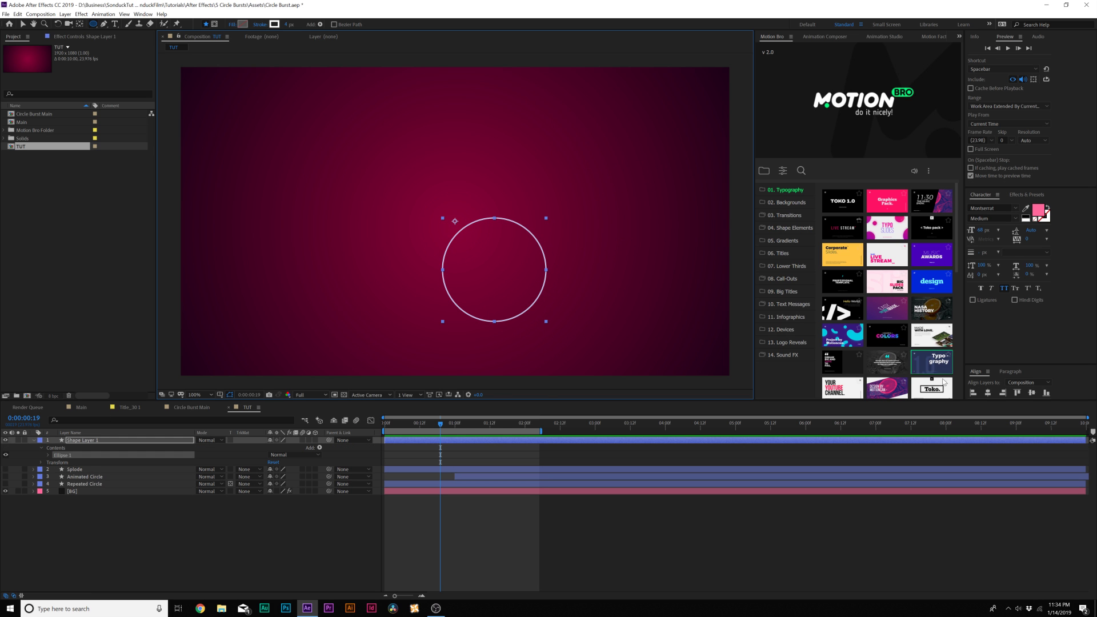
Step: Center Shape Layer 1's anchor point on its circle and center the layer in the composition
key(y)
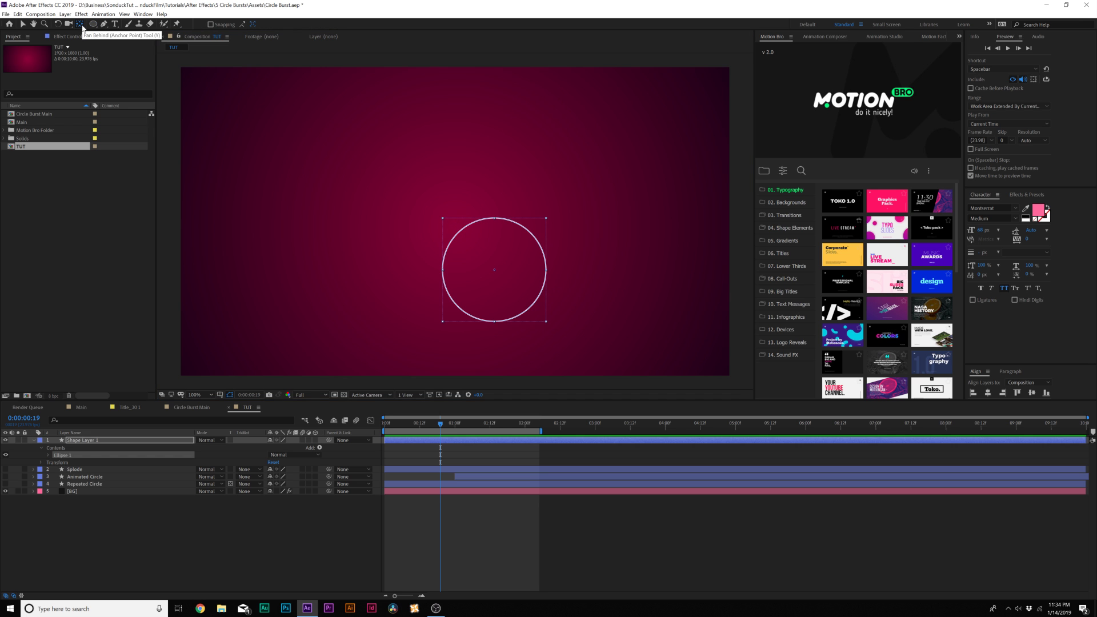
click(90, 470)
click(88, 441)
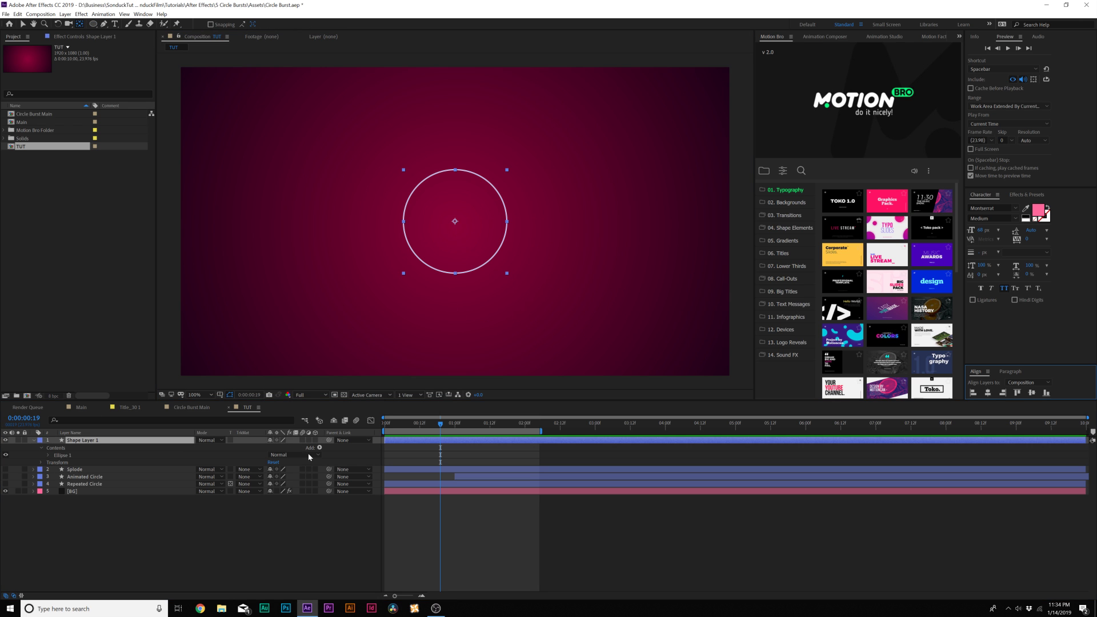
Step: Add Trim Paths to Shape Layer 1 and set its End to 0%
click(320, 448)
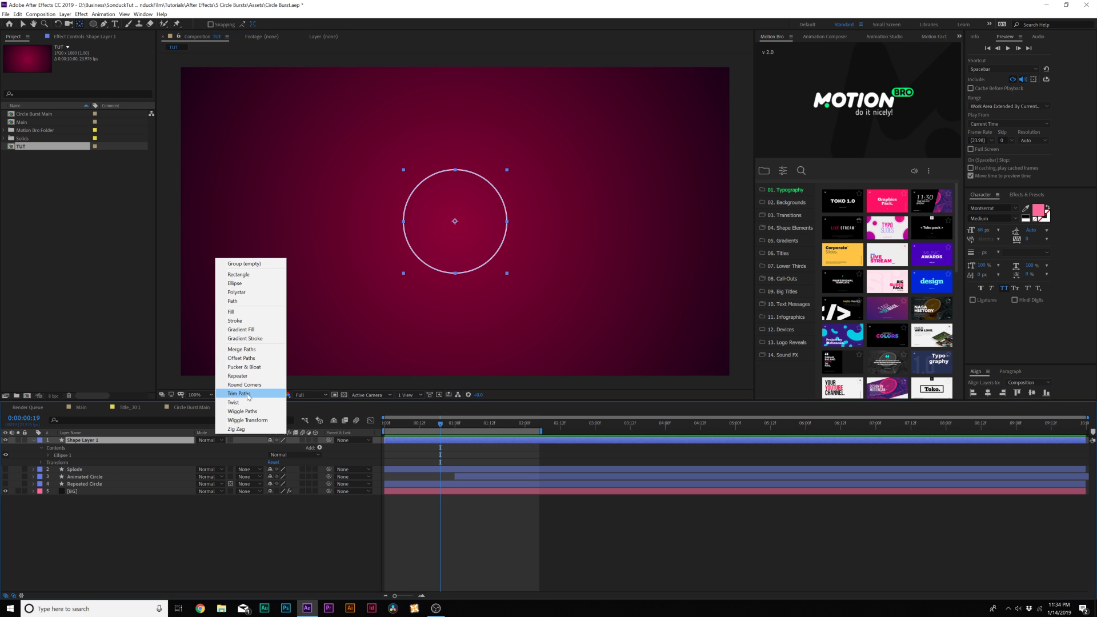
click(246, 394)
click(48, 463)
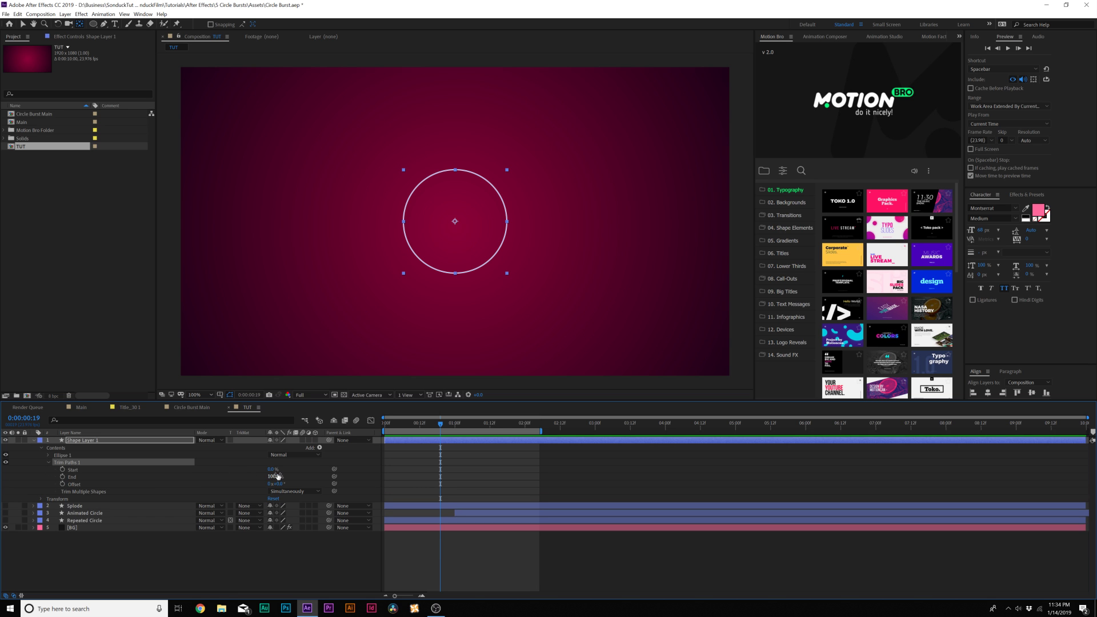
drag(273, 476, 234, 477)
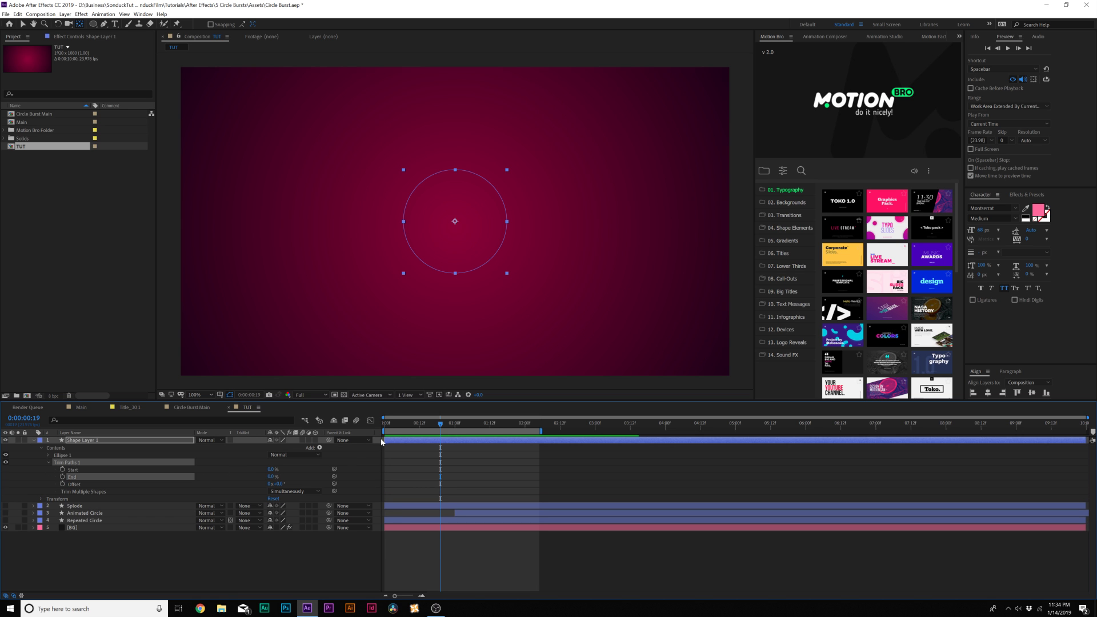
Step: Keyframe Trim Paths Start and End at the timeline start, then shift the End keyframe about 6 frames later
drag(62, 470, 62, 478)
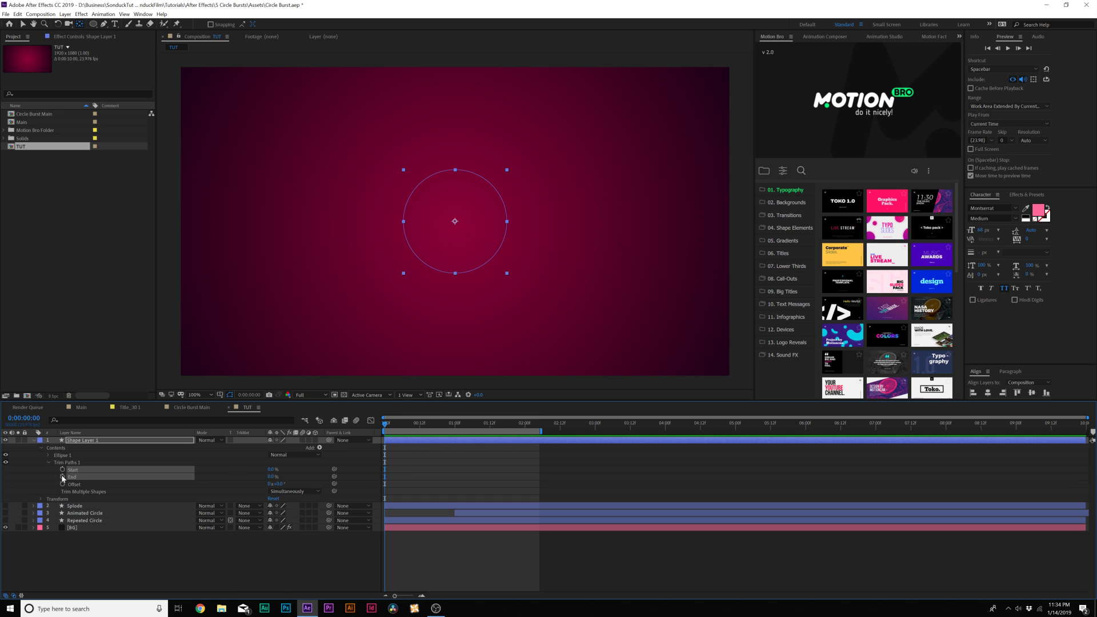
click(402, 461)
drag(384, 476, 402, 476)
key(space)
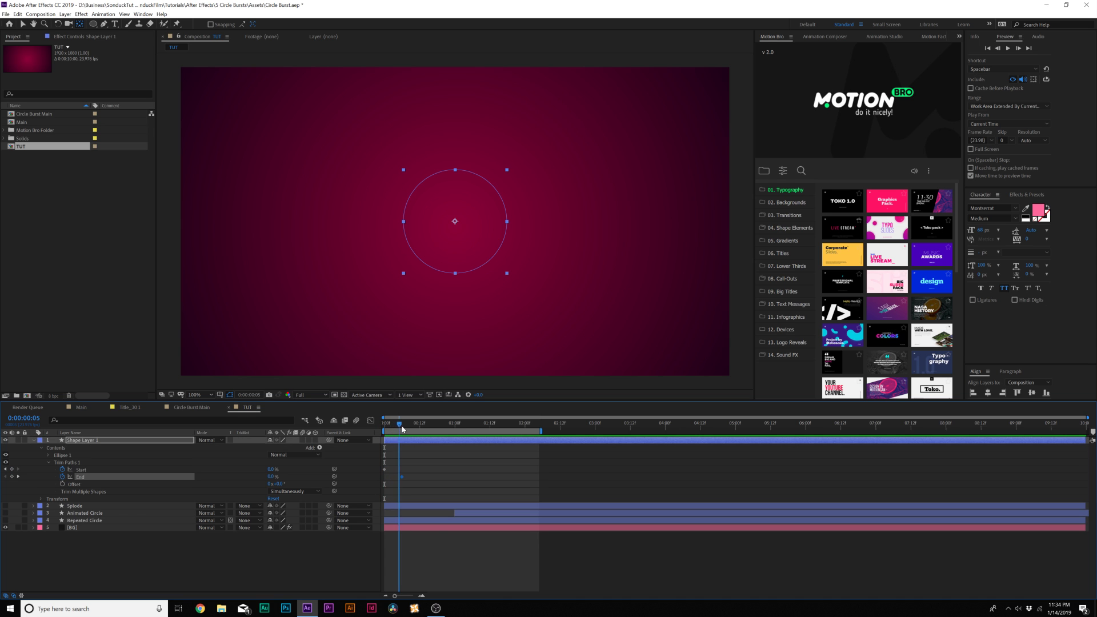
Step: Keyframe Trim Paths Start to 100% slightly before 0:00:01:15 and End to 100% at 0:00:01:15
drag(272, 470, 343, 470)
drag(484, 424, 500, 425)
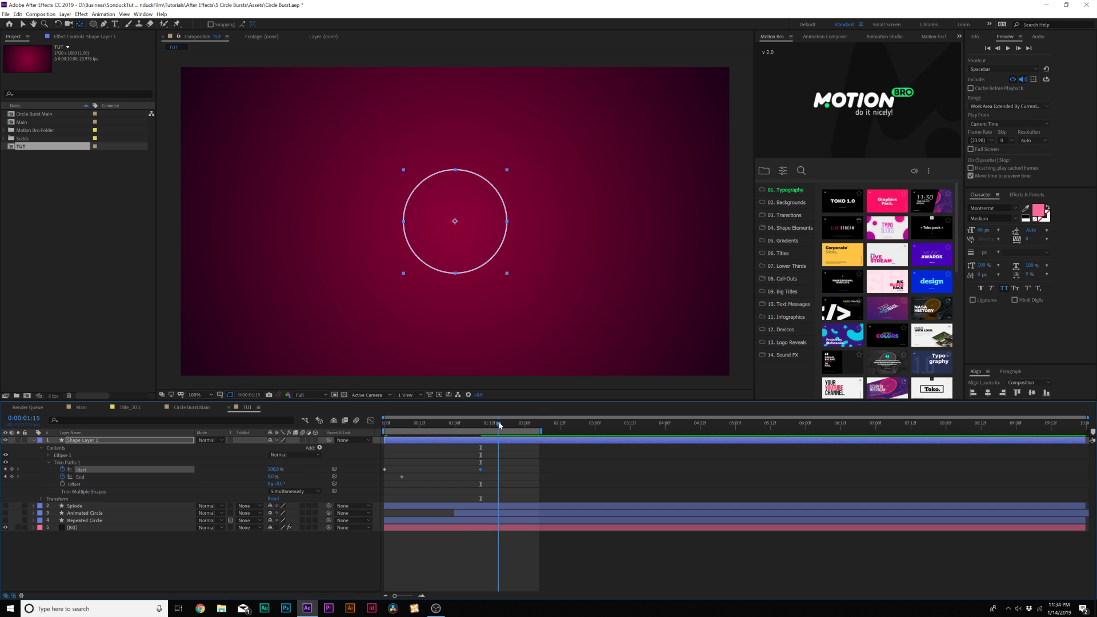
drag(274, 479, 331, 479)
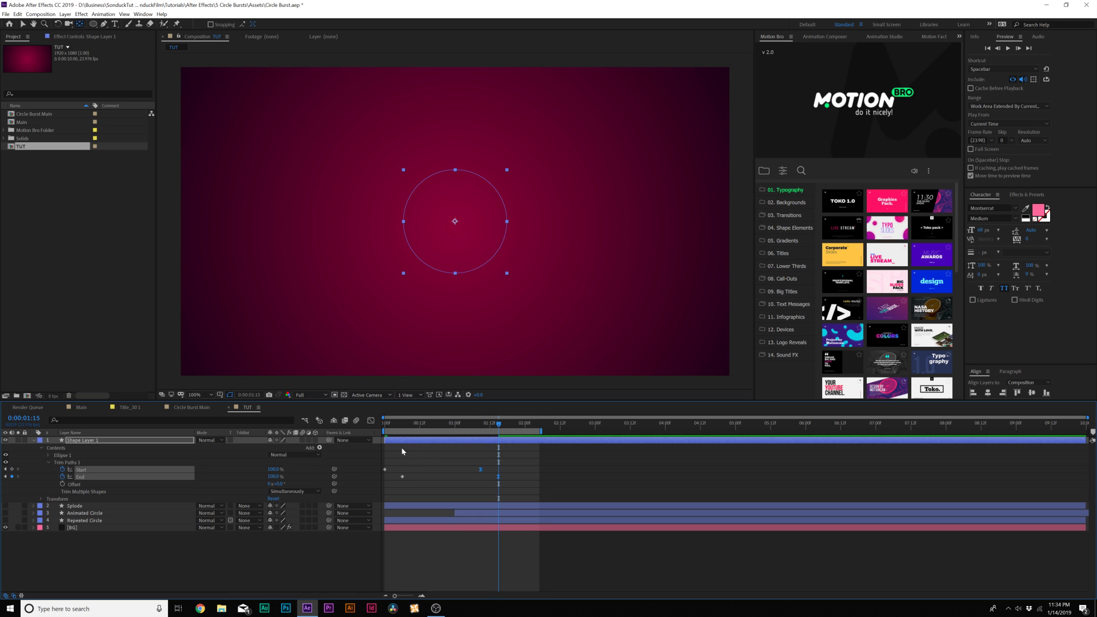
Step: Apply Easy Ease to all Trim Paths Start and End keyframes and preview from the timeline start
drag(537, 457, 377, 493)
drag(393, 427, 384, 425)
click(386, 459)
key(space)
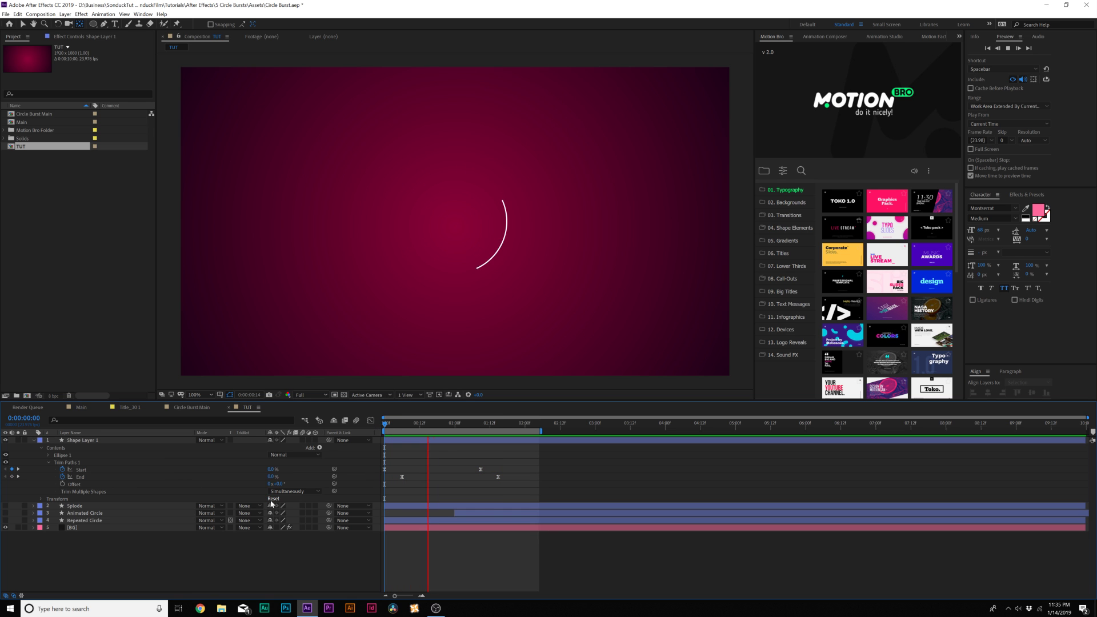
Step: Duplicate Shape Layer 1 and increase the stroke width of the duplicated circle
drag(431, 429, 428, 427)
click(115, 441)
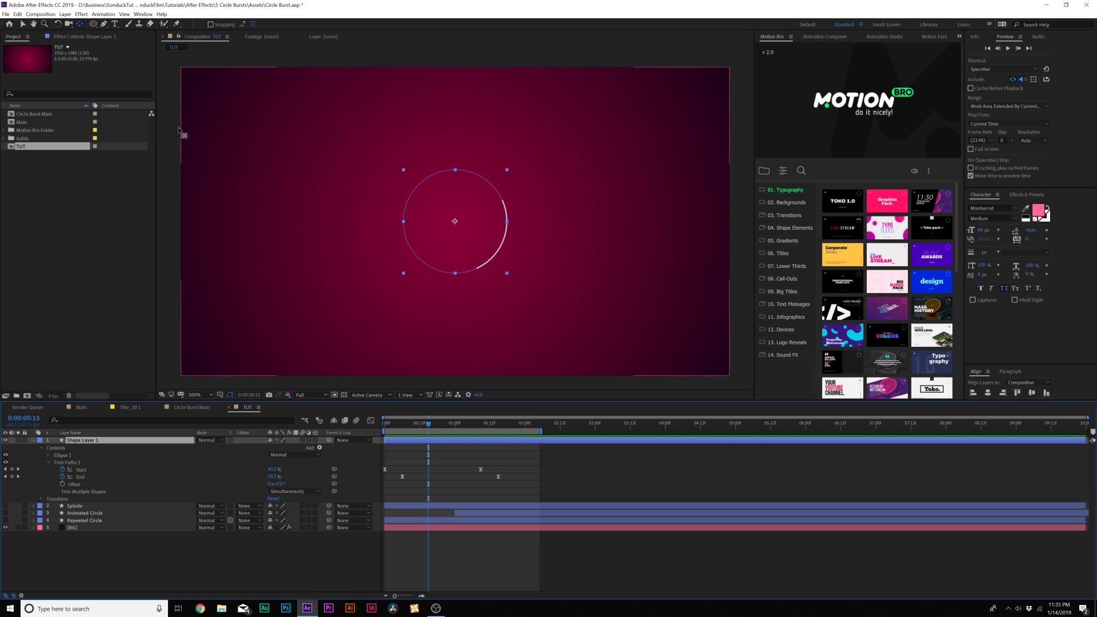
key(ctrl+d)
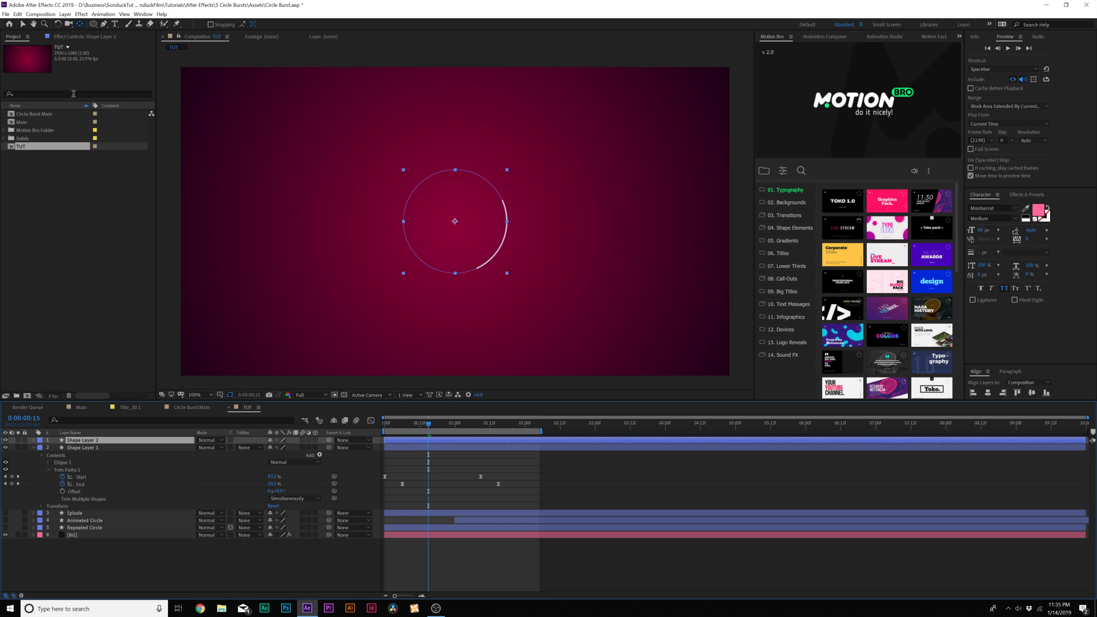
click(24, 25)
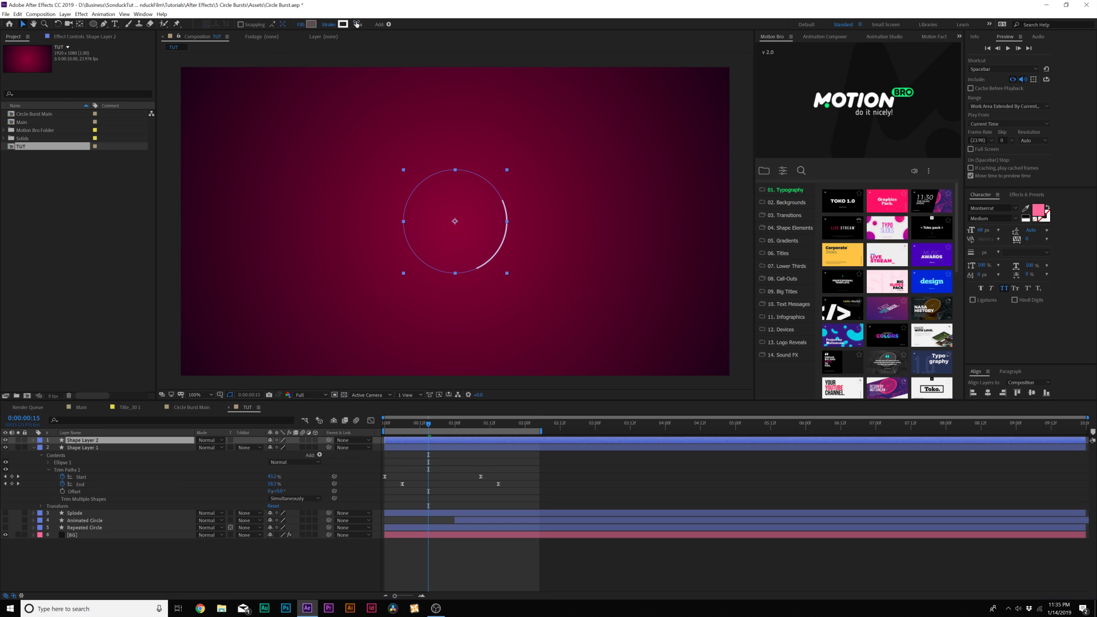
drag(359, 24, 366, 24)
Step: Scale Shape Layer 2 up to about 126% and preview the animation from the timeline start
key(s)
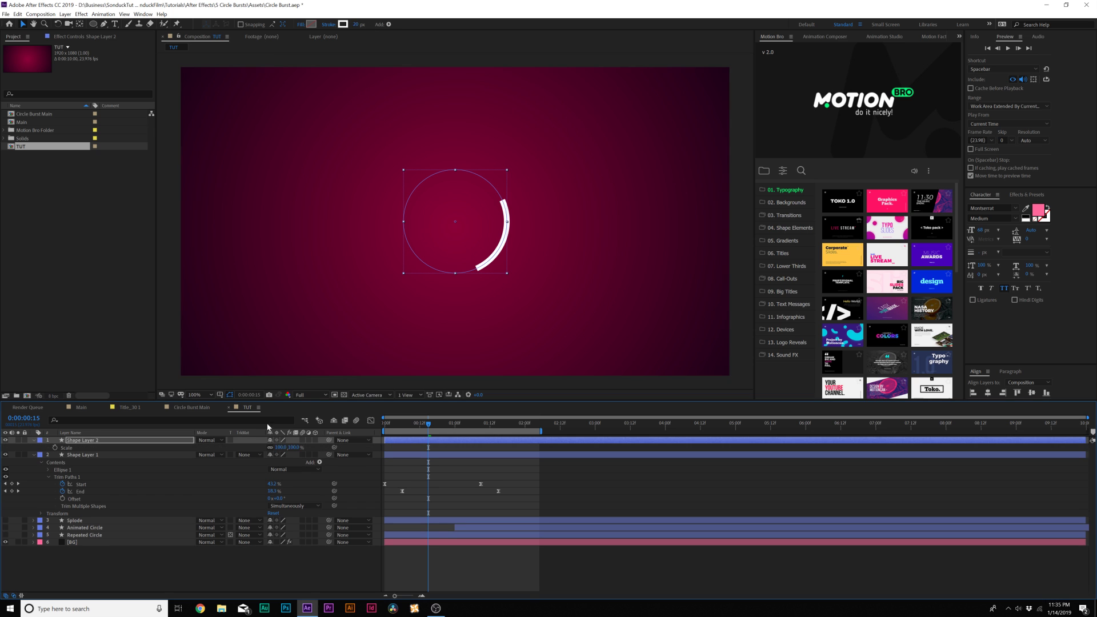
drag(278, 447, 289, 447)
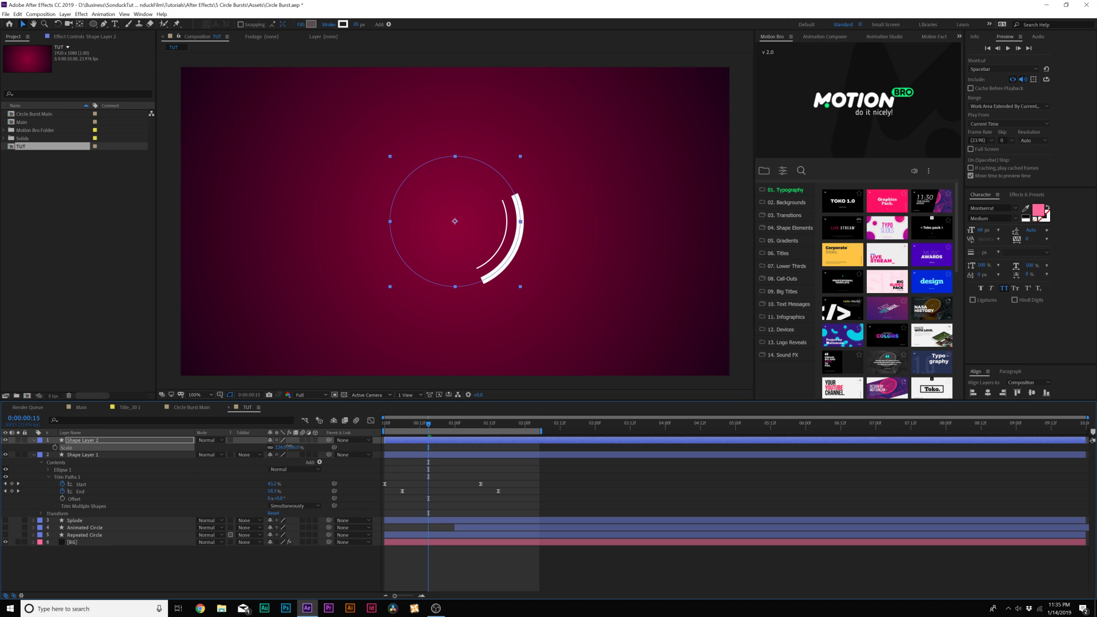
click(274, 566)
key(space)
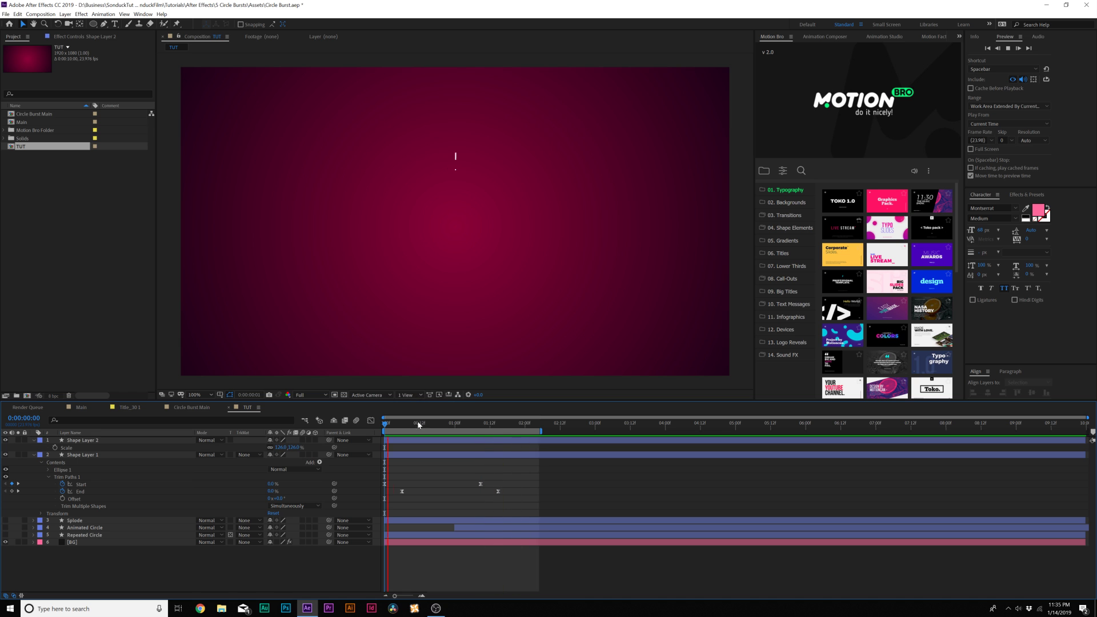
key(space)
Step: Rotate Shape Layer 2 to about 139° and preview both trimmed circles from the timeline start
drag(405, 441, 442, 444)
key(ctrl+z)
drag(278, 446, 436, 475)
click(435, 473)
drag(418, 423, 368, 427)
key(space)
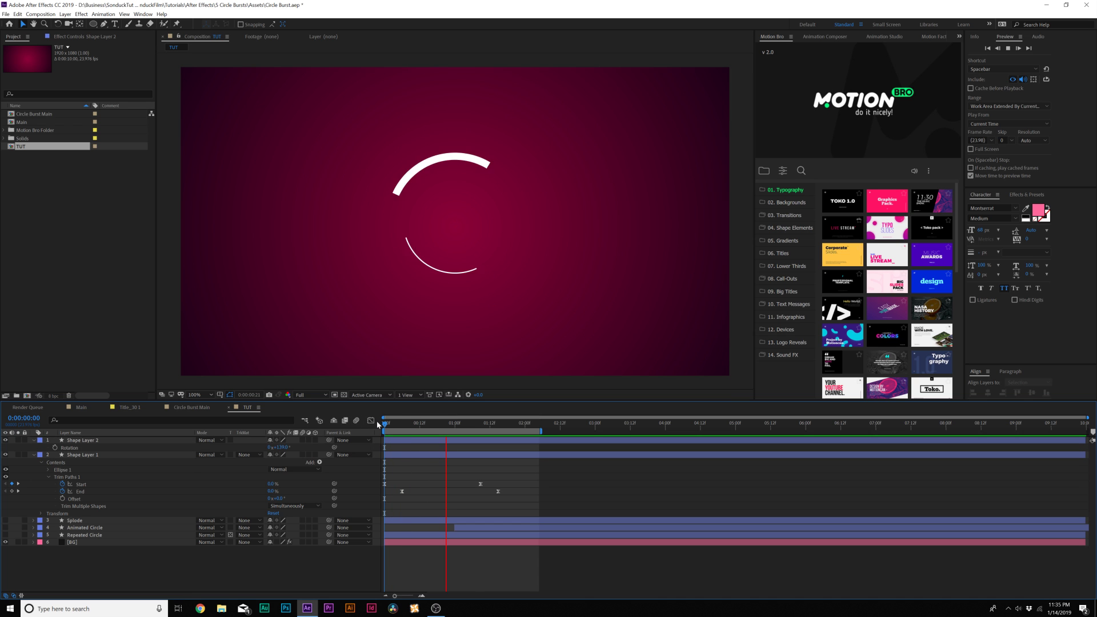